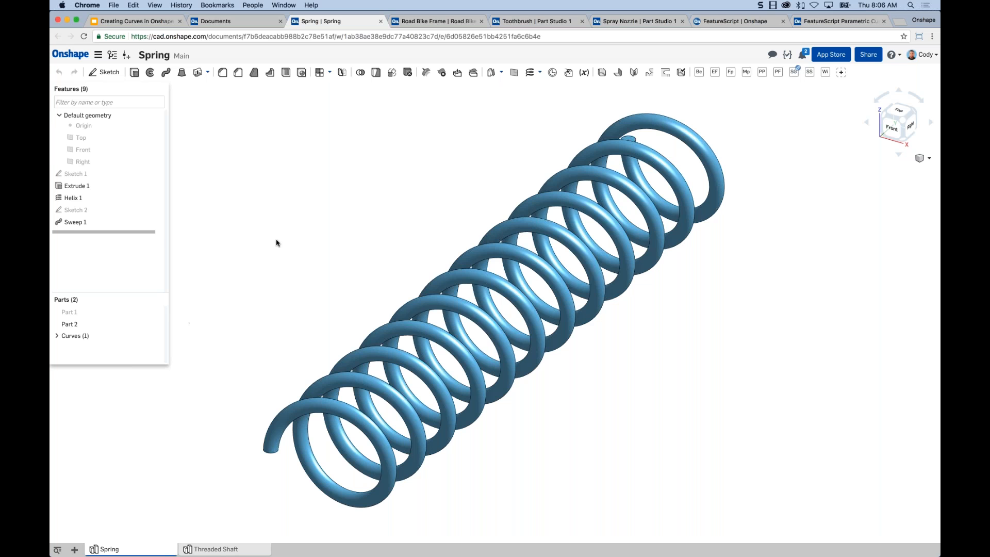
- Show the hidden cylinder Part 1 and delete the Sweep 1 feature
left_click(156, 312)
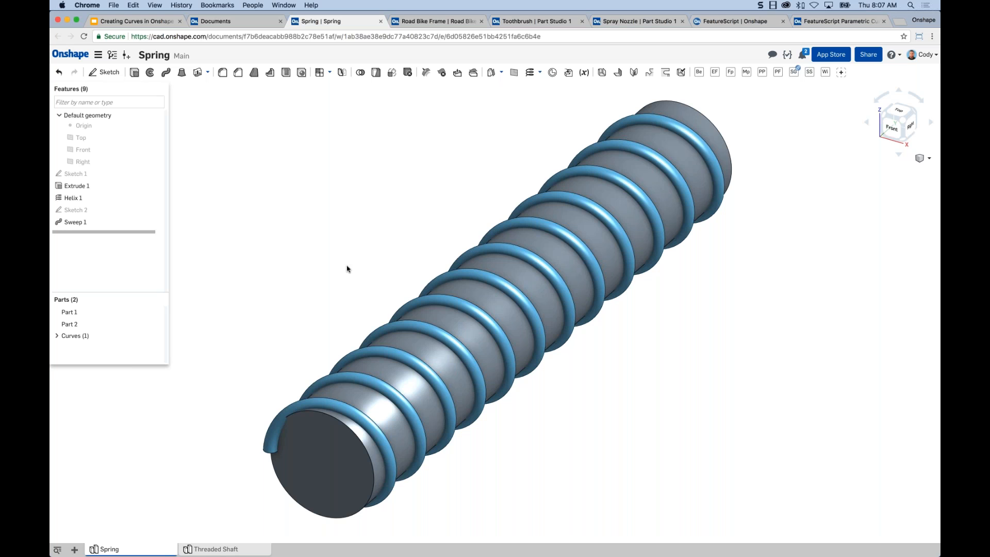
left_click(124, 222)
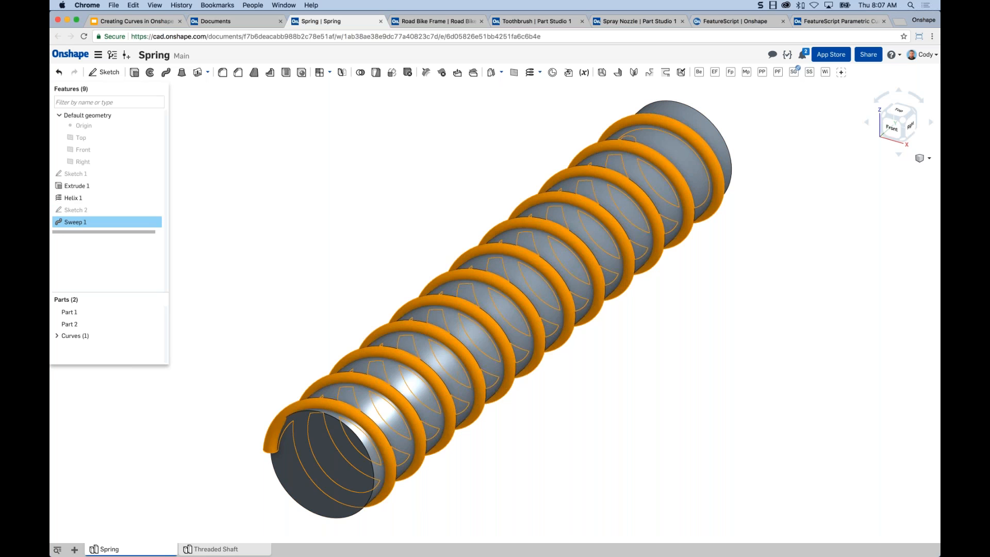
key("Delete")
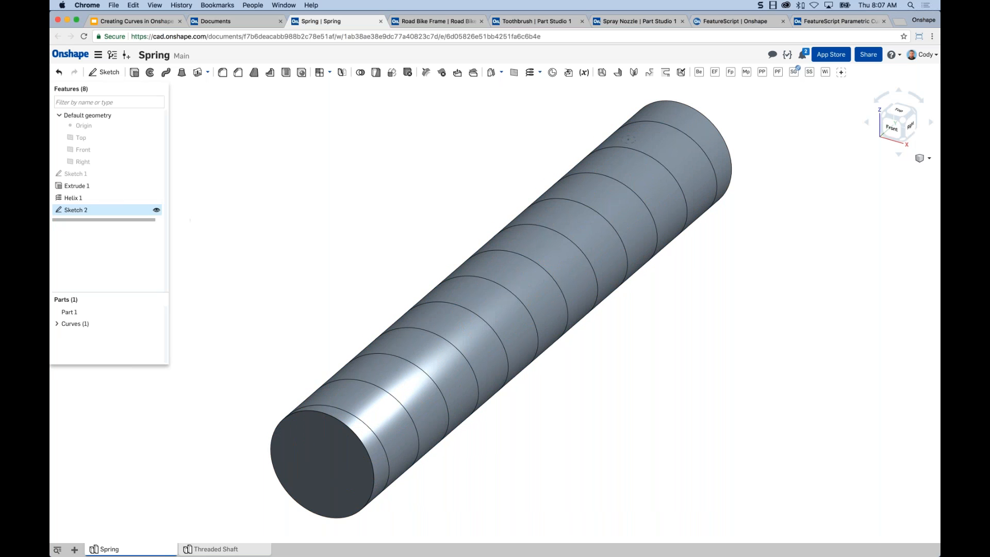
- Delete the Helix 1 and Sketch 2 features so only the extruded cylinder remains
left_click(110, 198)
left_click(112, 209)
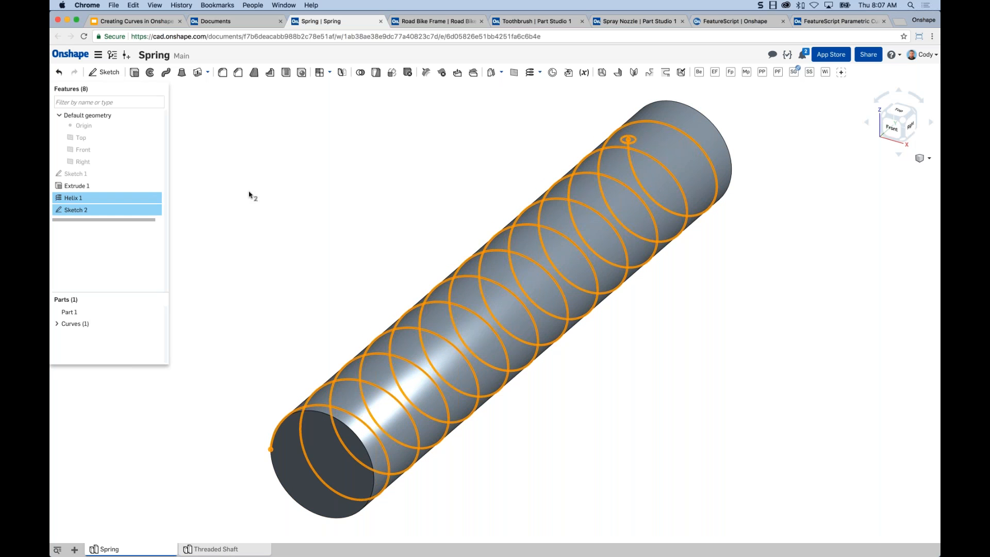
key("Delete")
key("f")
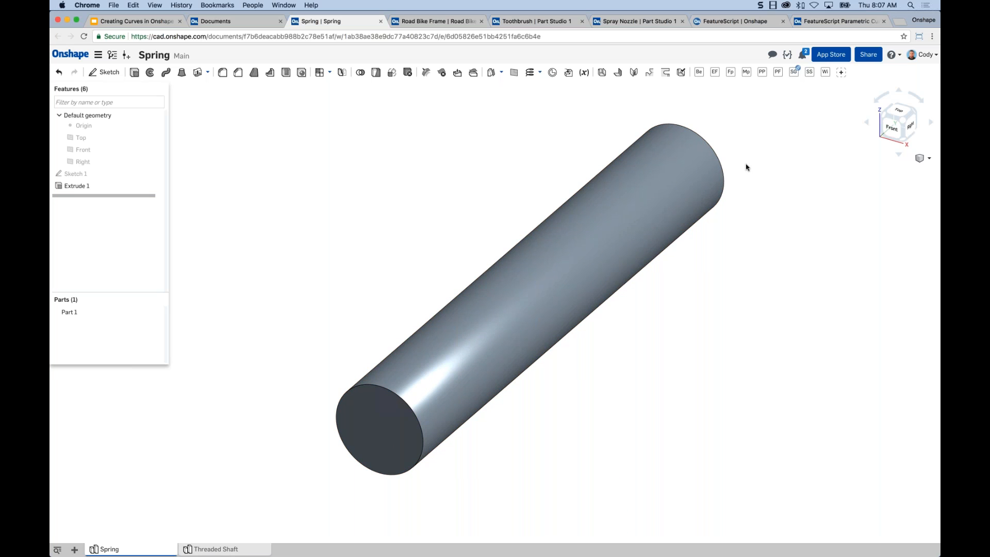
middle_click_drag(655, 287, 665, 282)
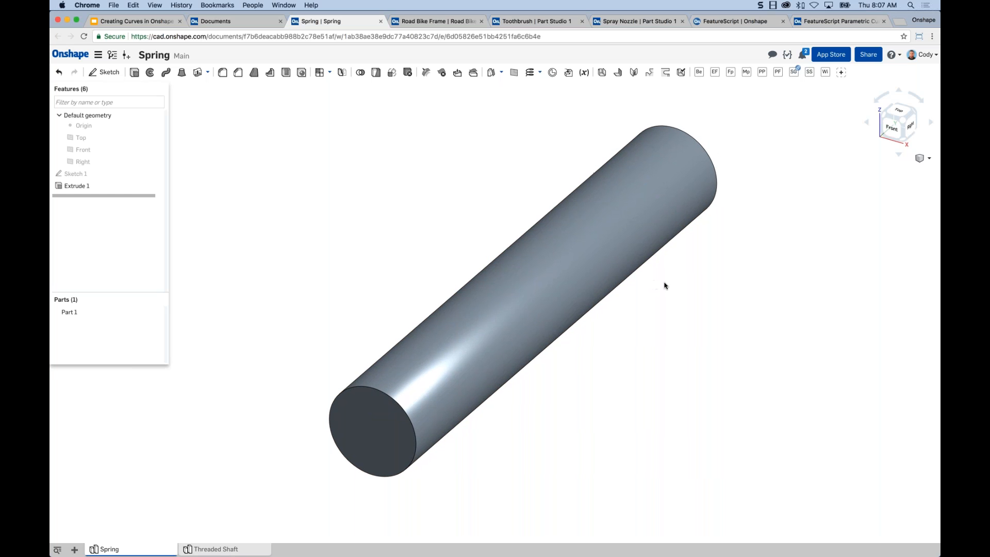
left_click(540, 73)
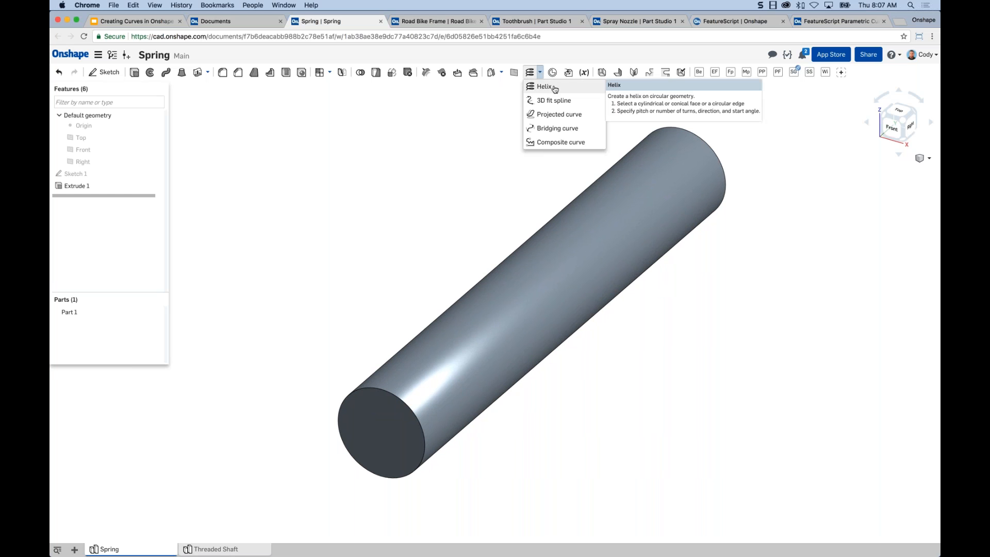
left_click(553, 87)
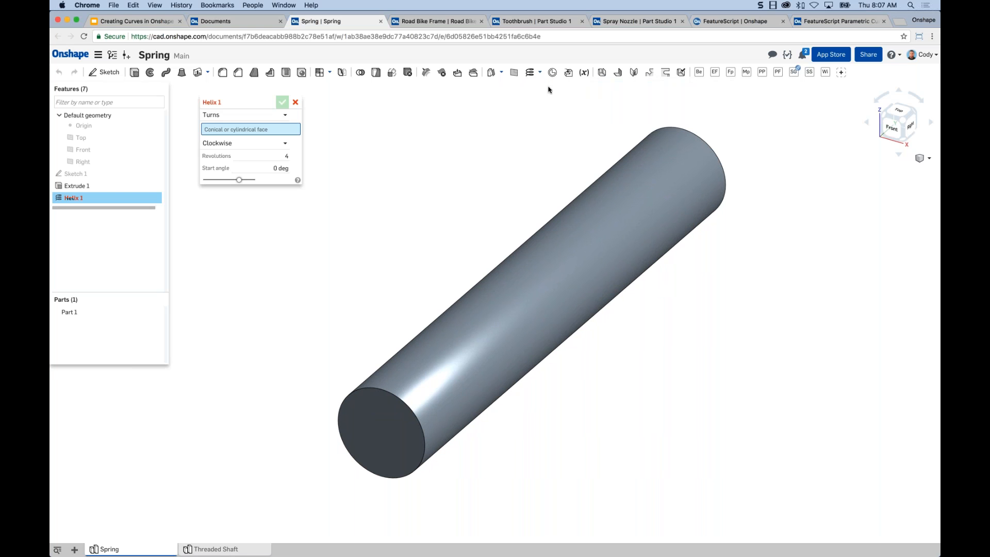
left_click(596, 277)
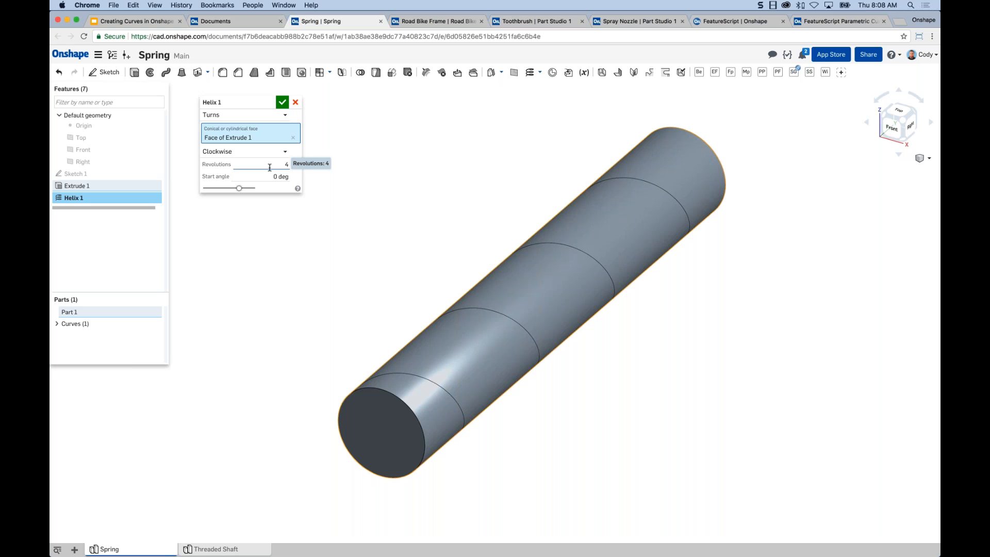
left_click(286, 116)
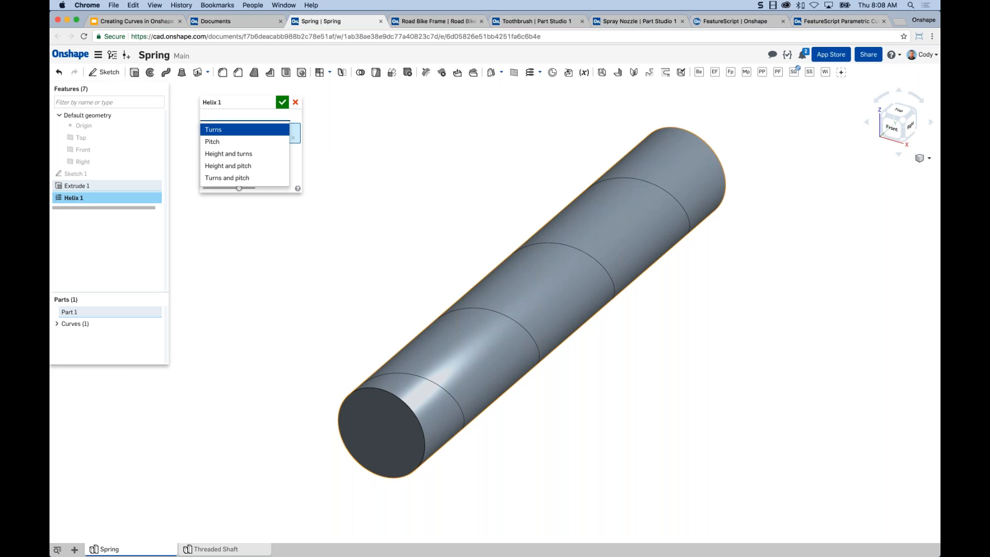
left_click(214, 142)
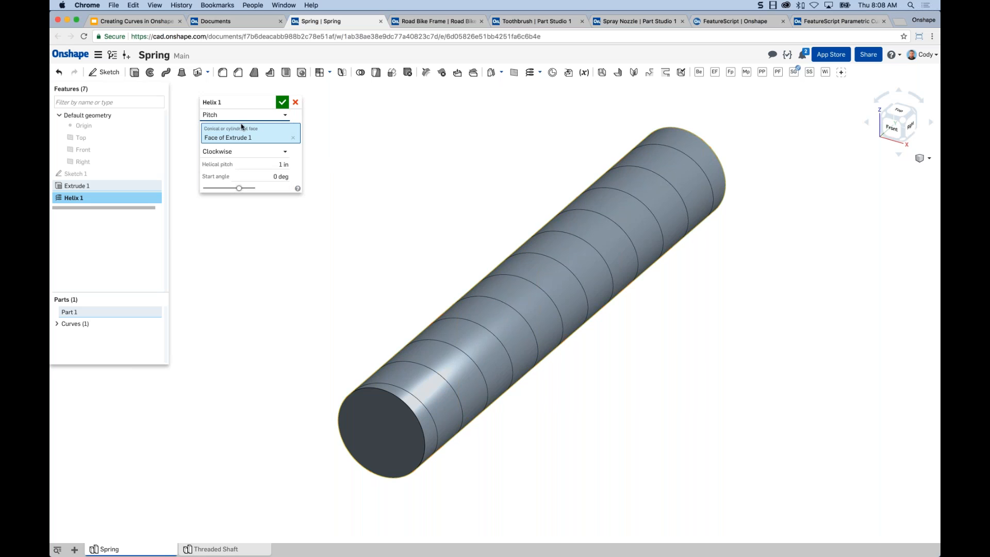
left_click(218, 116)
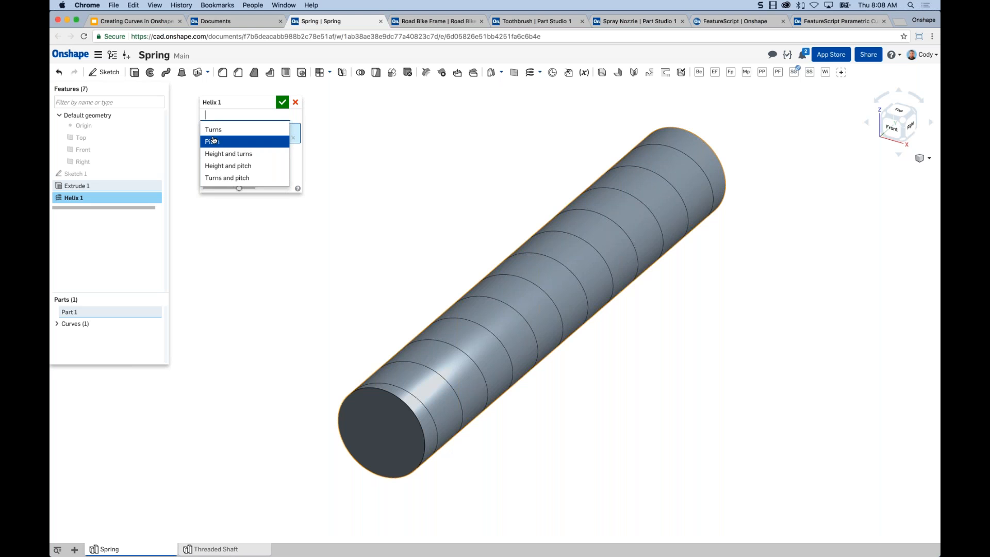
left_click(233, 155)
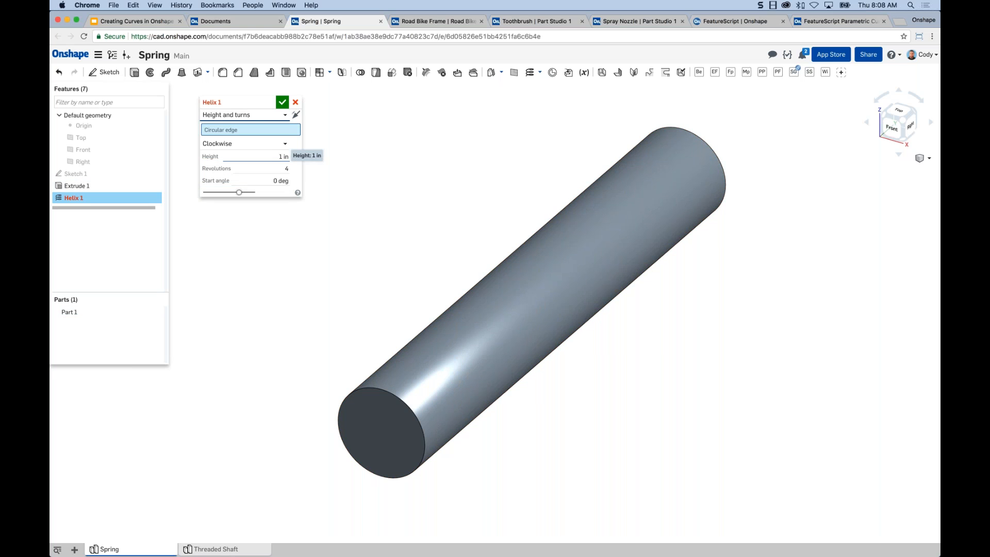
left_click(242, 115)
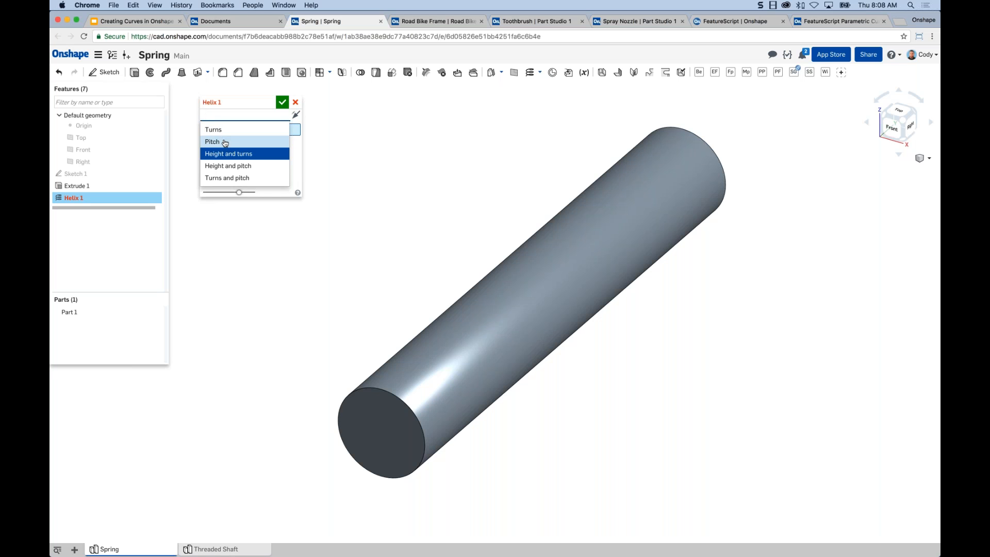
left_click(224, 142)
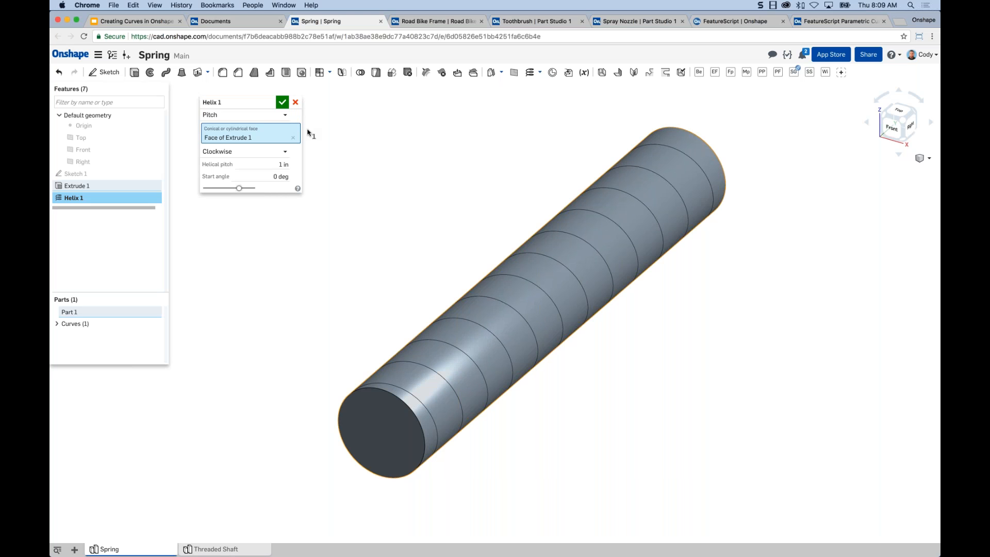
left_click(296, 103)
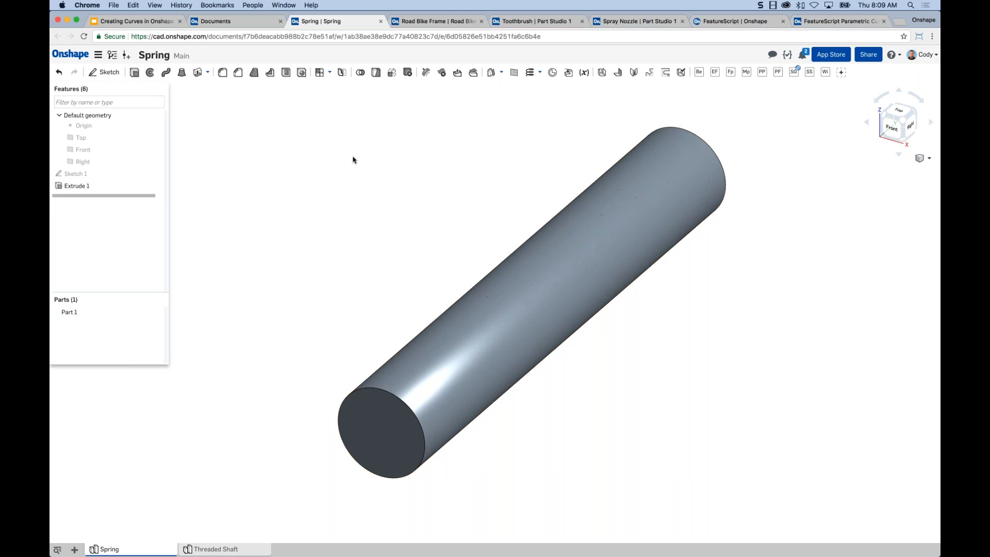
- Start a Helix of type Height and turns from the circular edge at the cylinder's far end
left_click(529, 72)
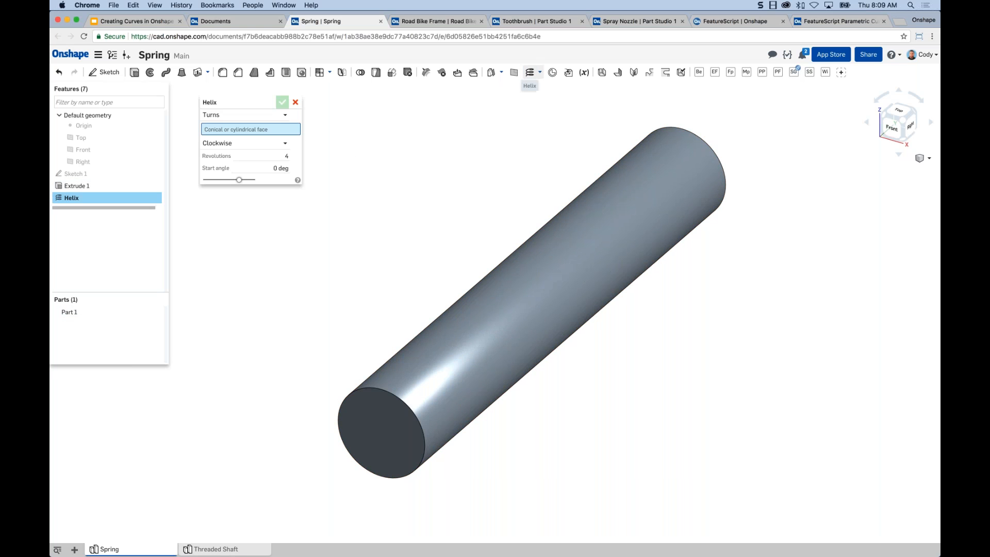
left_click(245, 114)
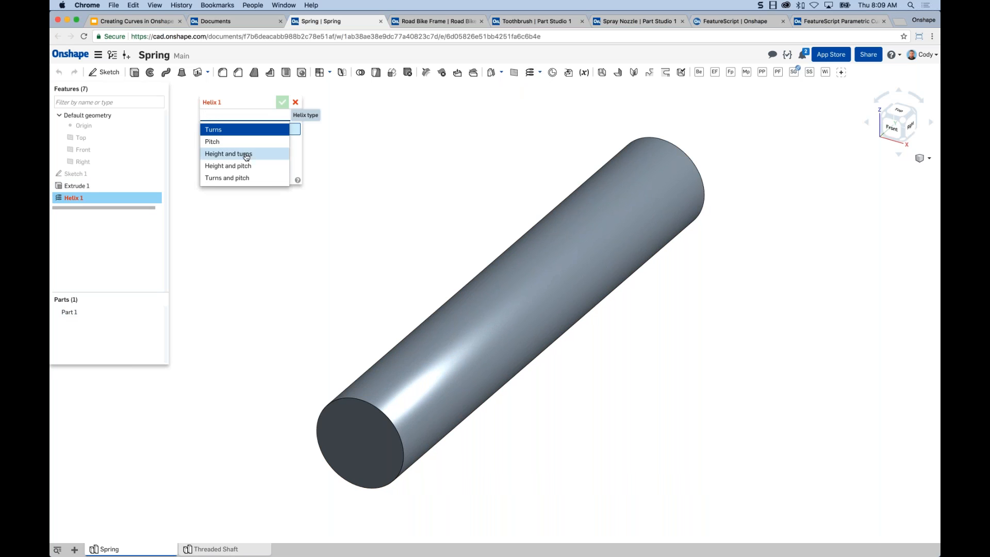
left_click(229, 154)
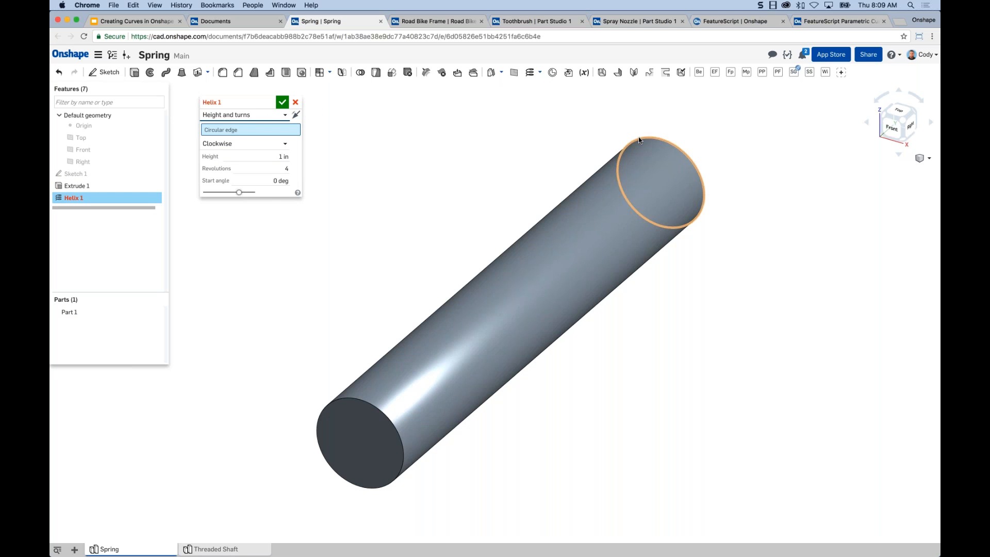
left_click(627, 209)
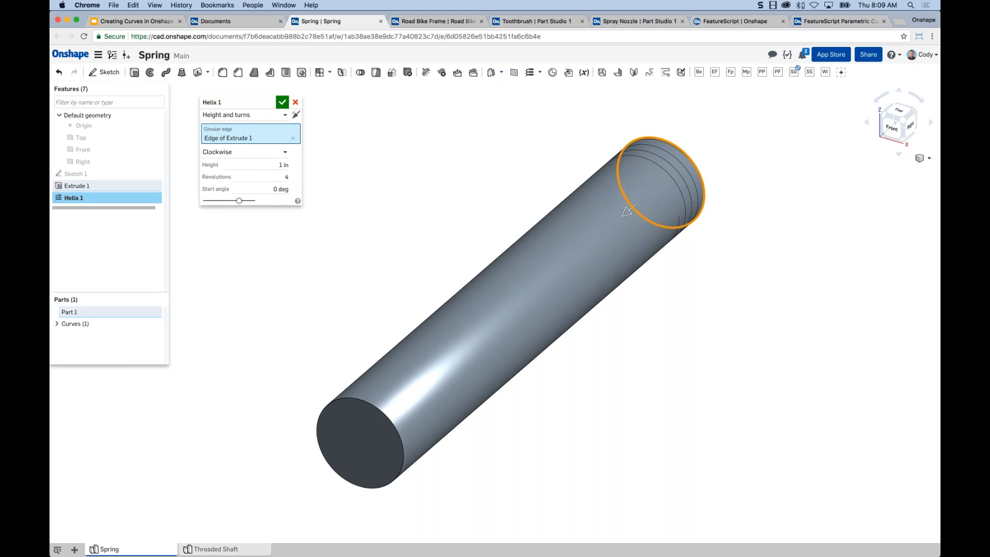
middle_click_drag(589, 147, 574, 148)
scroll(530, 160, "up", 3)
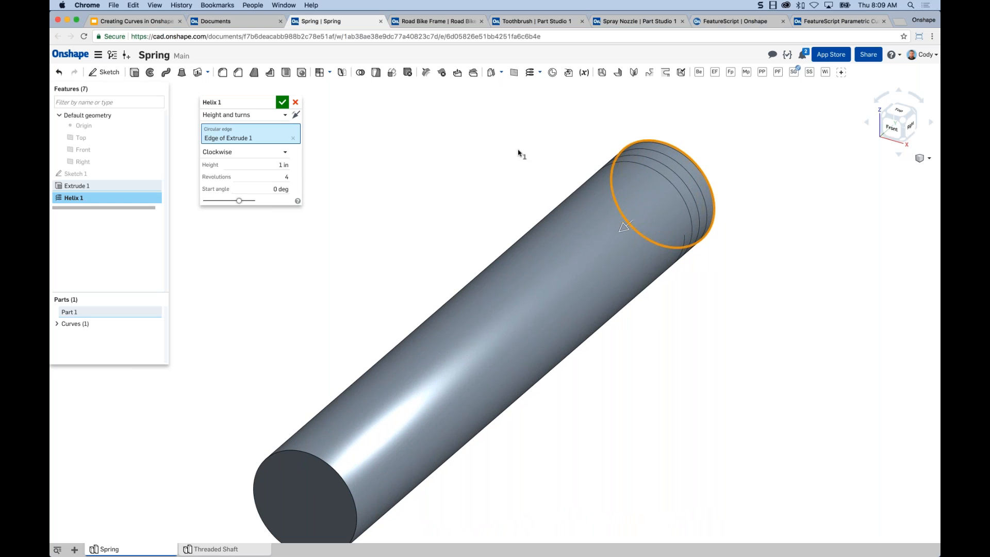
scroll(694, 160, "up", 2)
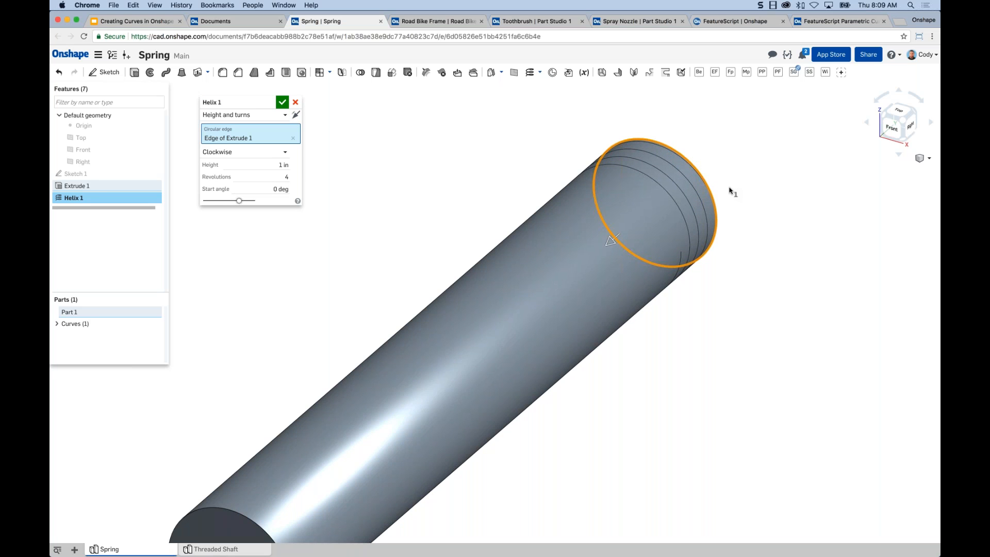
mouse_move(762, 219)
right_mouse_down()
mouse_move(723, 218)
mouse_move(758, 221)
right_mouse_up()
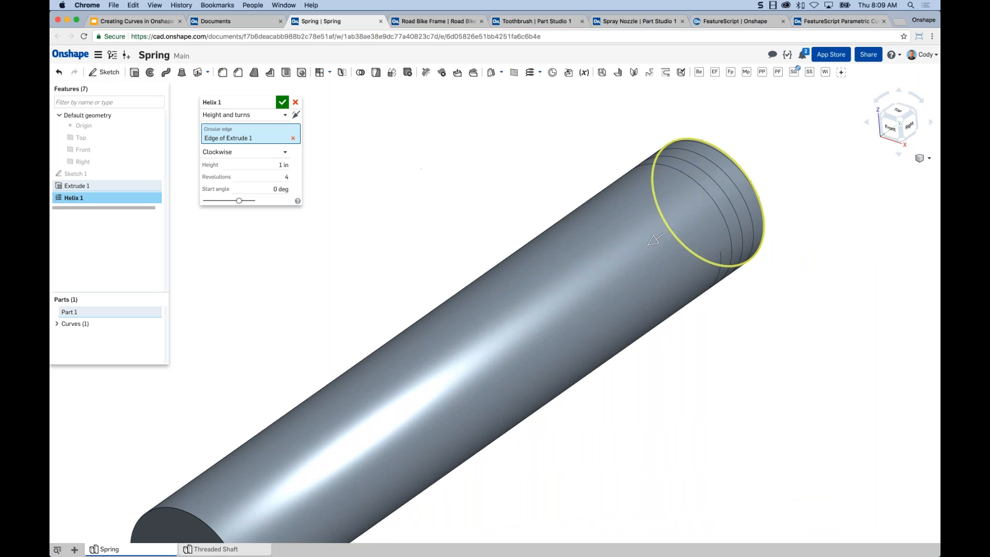
- Try the Height and pitch helix type and return the helix to Height and turns
left_click(247, 114)
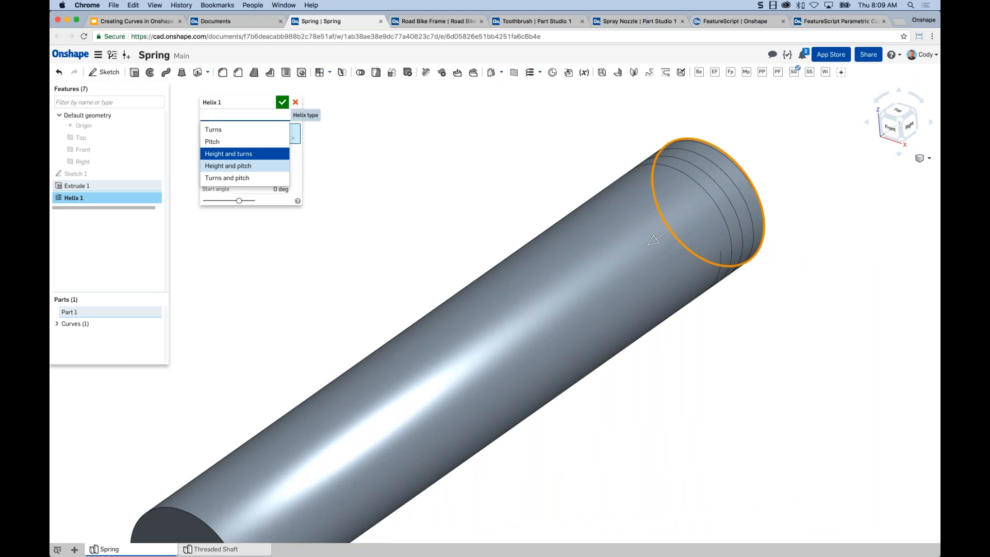
left_click(242, 165)
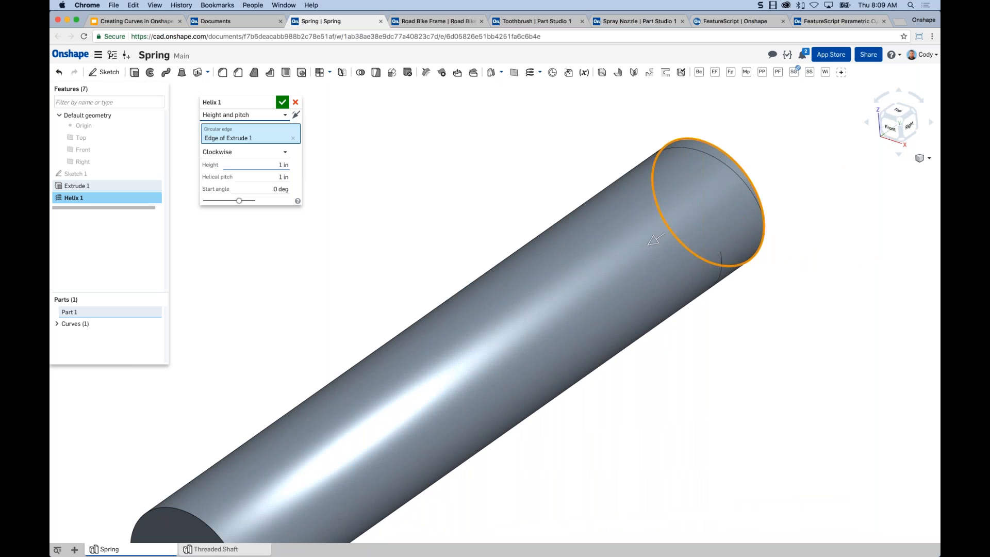
left_click(242, 115)
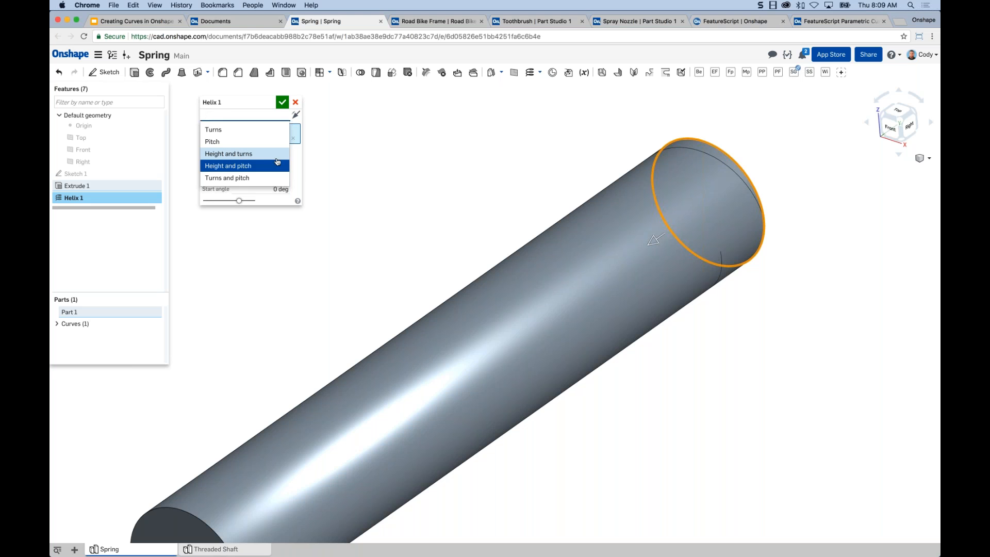
left_click(264, 157)
- Set the height of the helix starting from the circular edge to 4 in
left_click(283, 165)
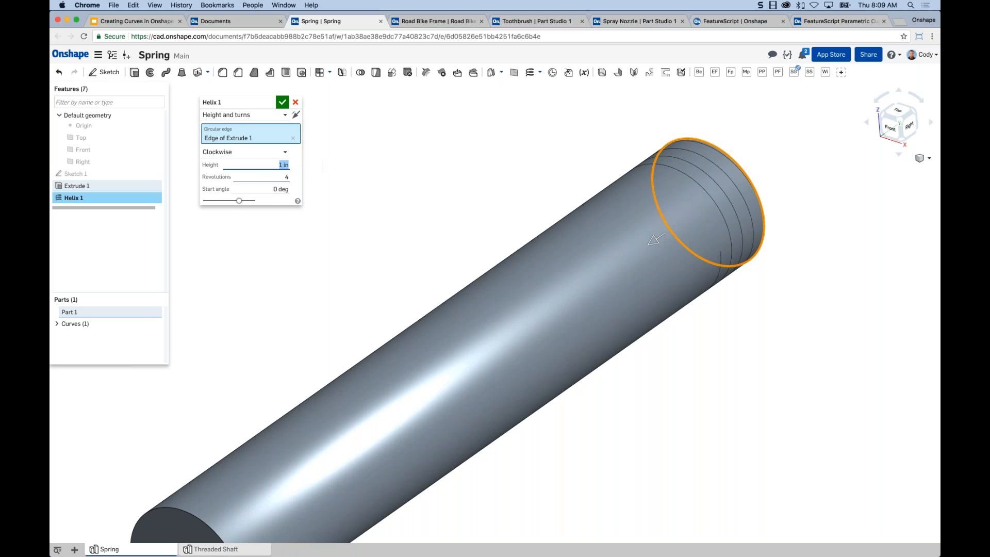
type("4")
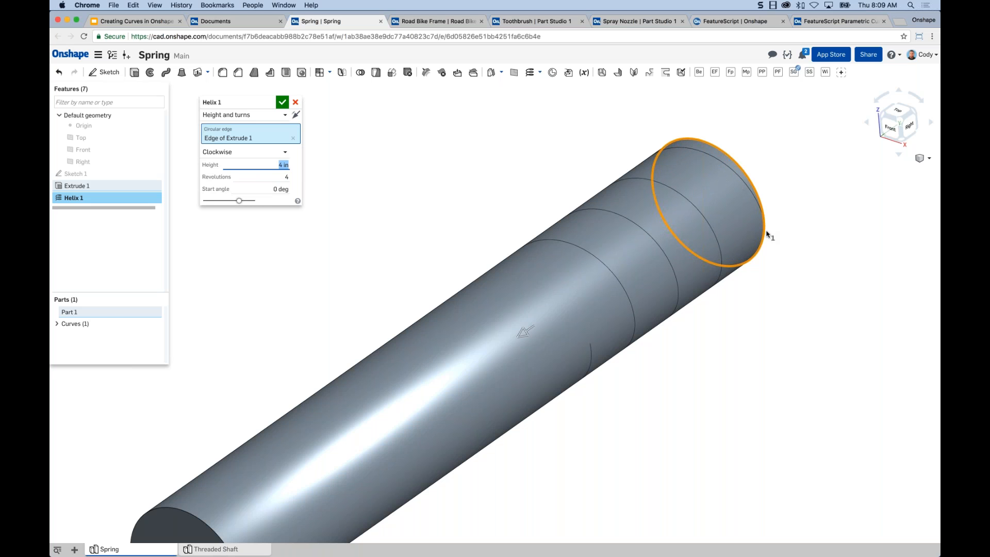
scroll(707, 302, "down", 1)
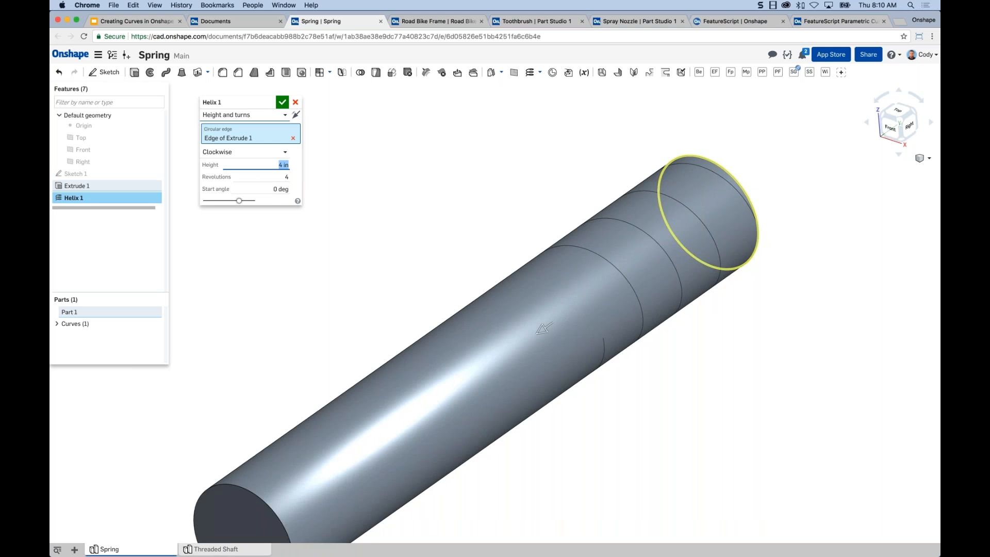
scroll(692, 382, "down", 3)
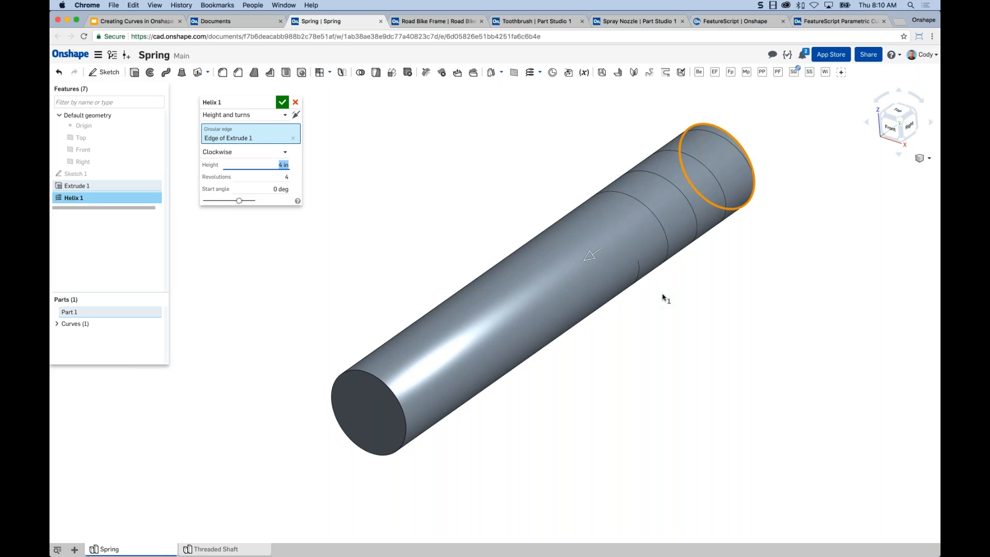
- Change the helix type to Turns and apply it to the cylindrical face of the extrusion
left_click(285, 115)
left_click(235, 129)
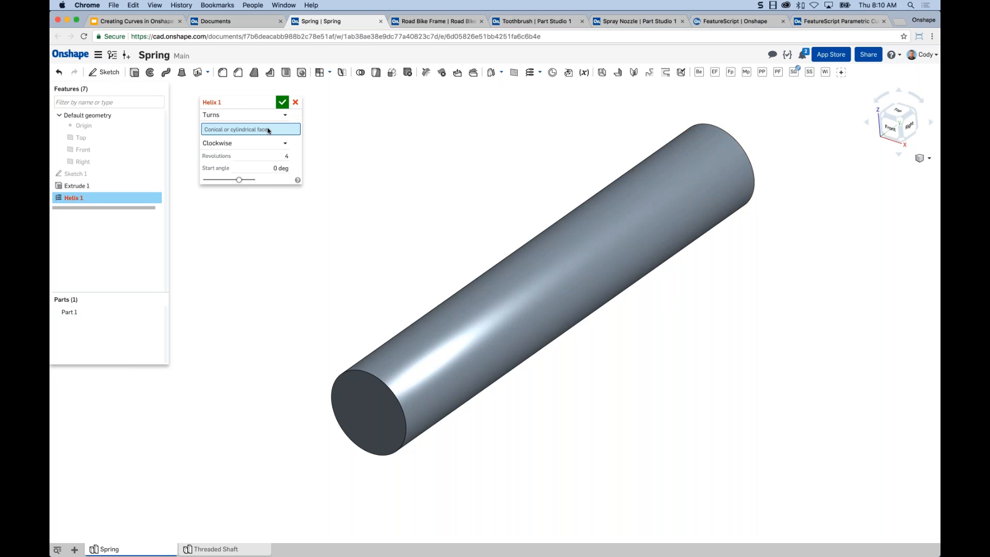
left_click(587, 240)
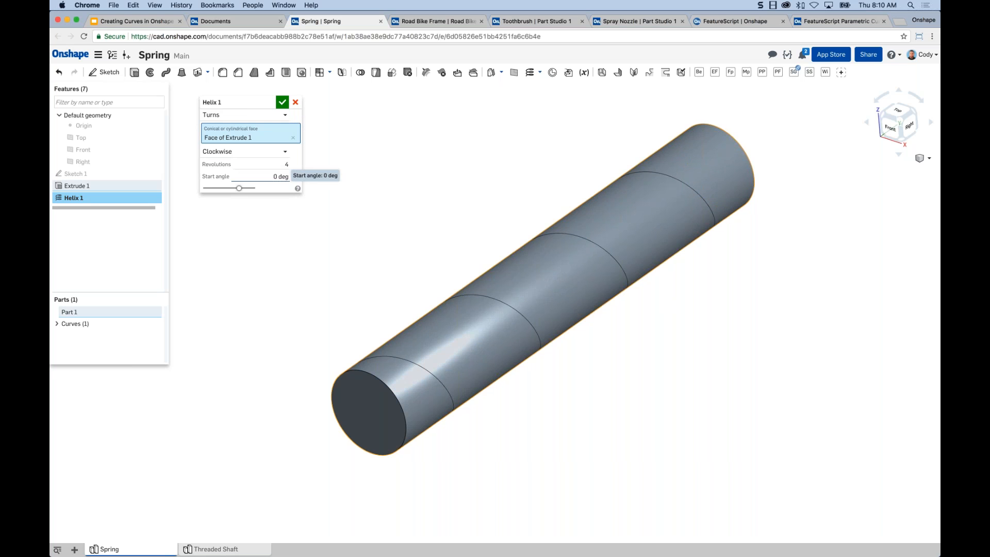
- Show the Top plane to compare its orientation with the helix on the cylinder
right_click_drag(465, 249, 647, 296)
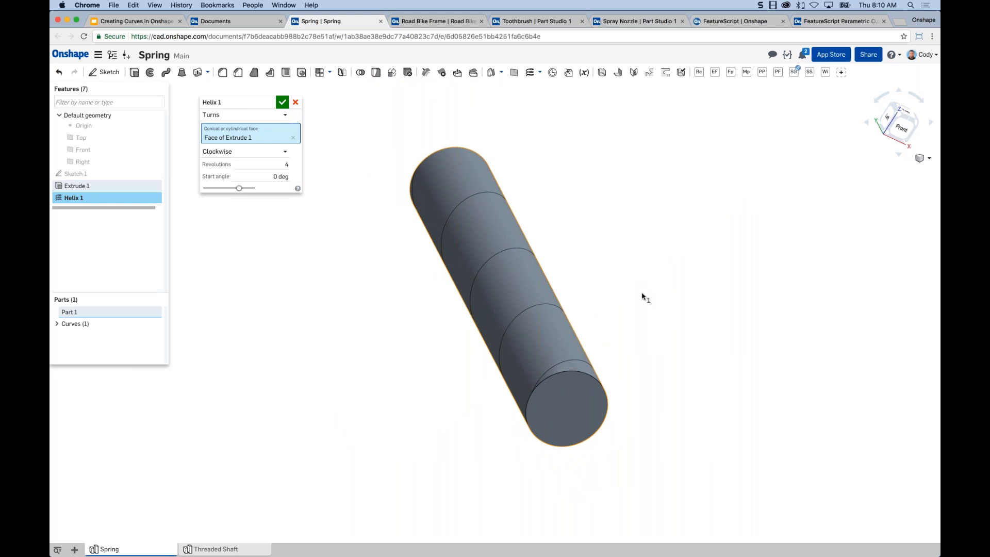
left_click(157, 138)
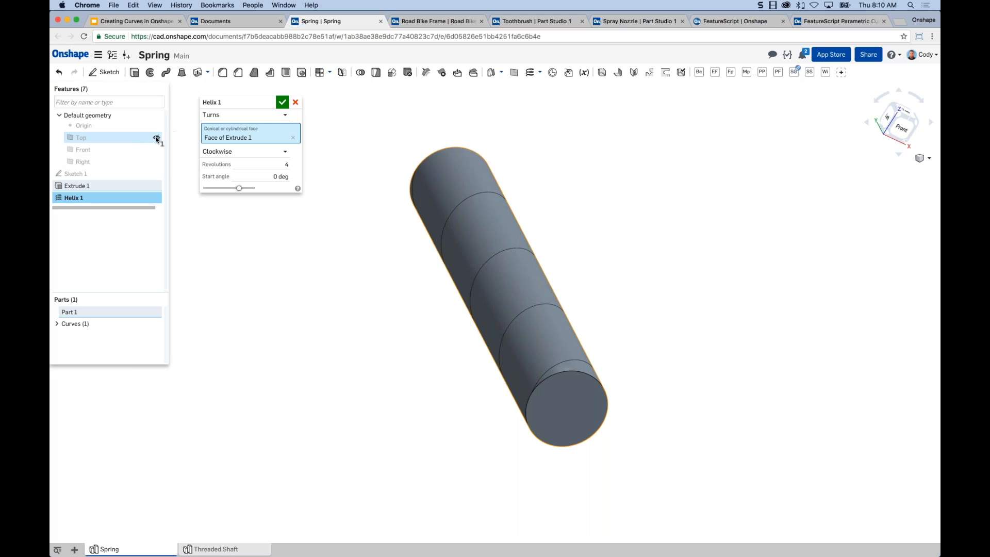
right_click_drag(374, 338, 362, 327)
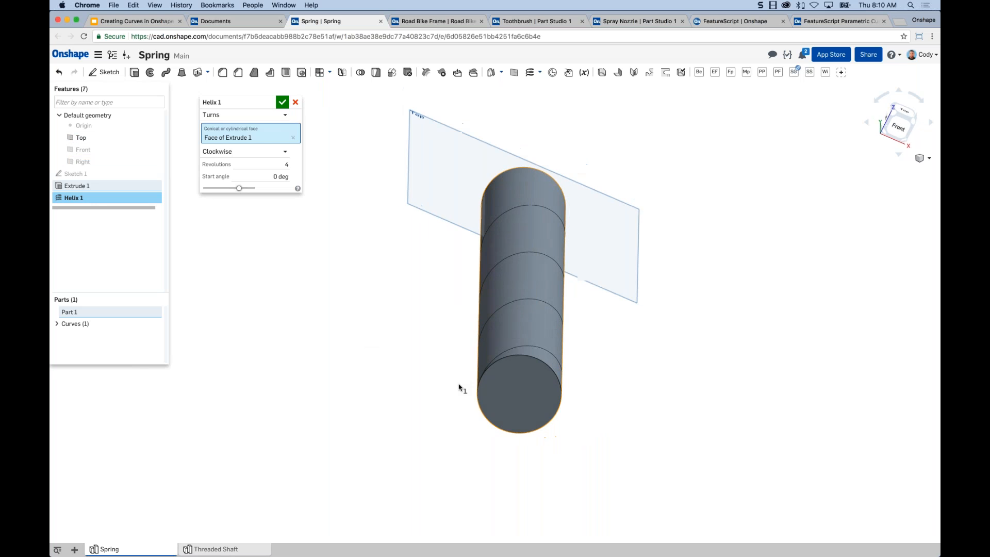
- Try a start angle of 90 deg on the helix around the cylinder and discard the helix feature
scroll(468, 385, "up", 10)
right_click_drag(533, 383, 626, 338)
scroll(624, 338, "up", 3)
scroll(624, 339, "down", 10)
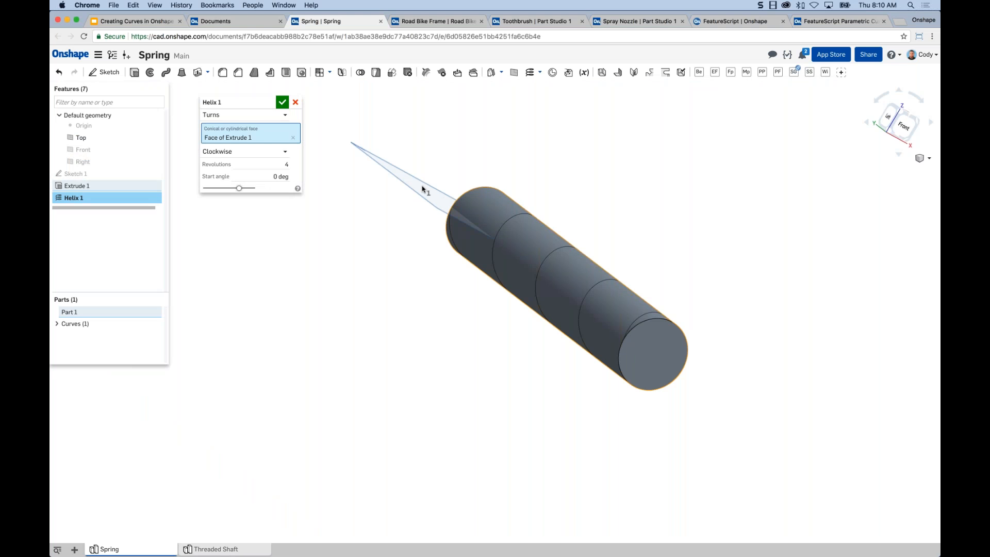
key("Tab")
type("90")
key("Return")
right_click_drag(692, 327, 544, 294)
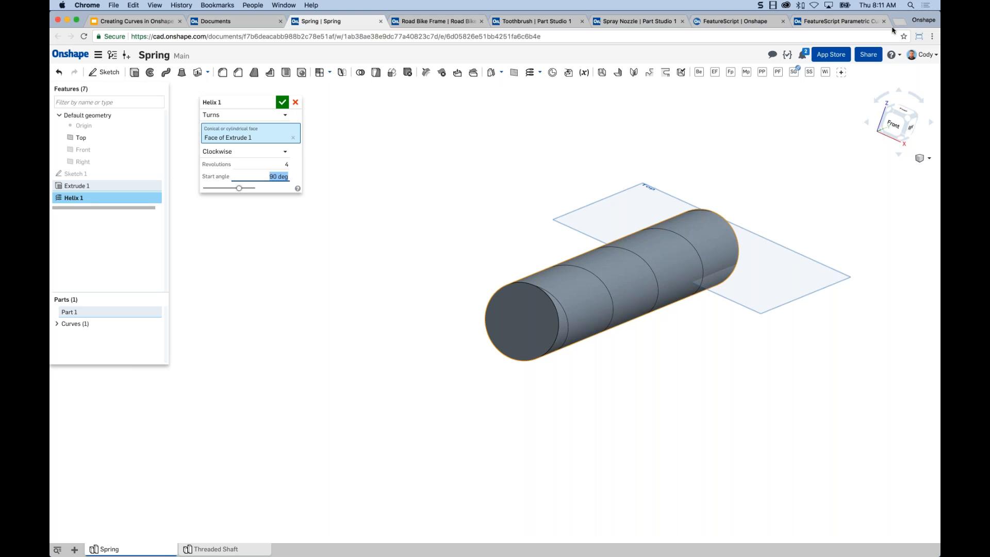
left_click(371, 108)
left_click(297, 103)
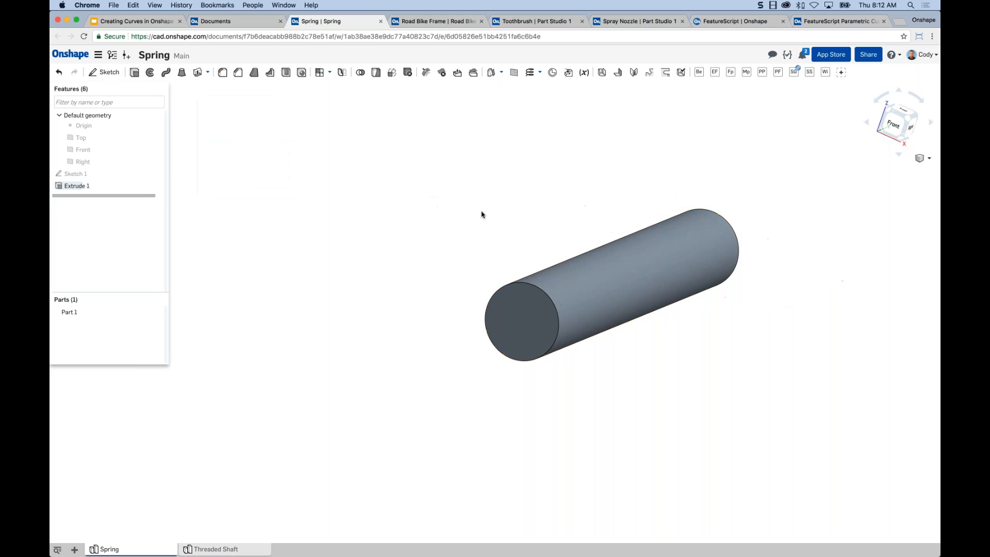
- Switch to the Creating Curves in Onshape slides in Google Slides and present from the Bridging Curve slide
middle_click_drag(481, 215, 402, 212)
left_click(146, 20)
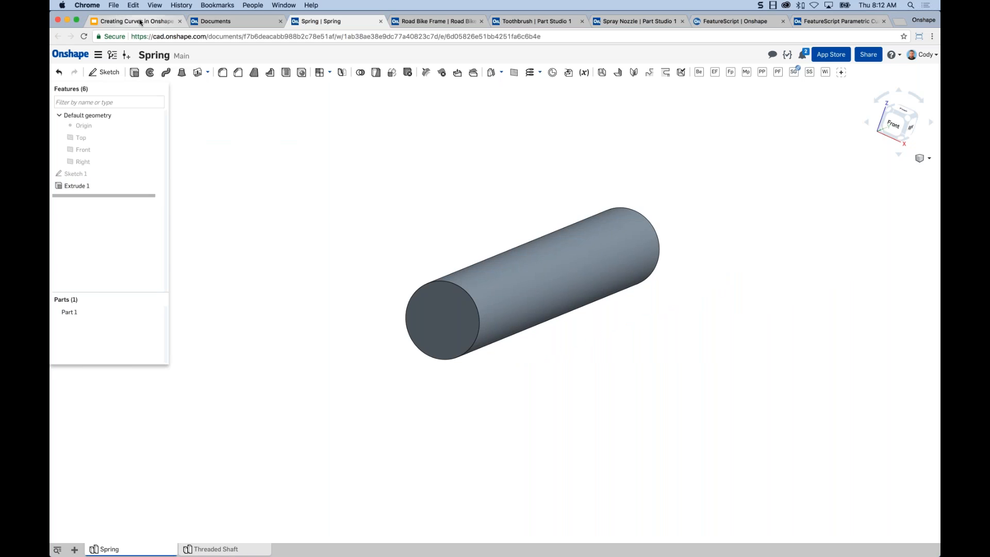
left_click(102, 313)
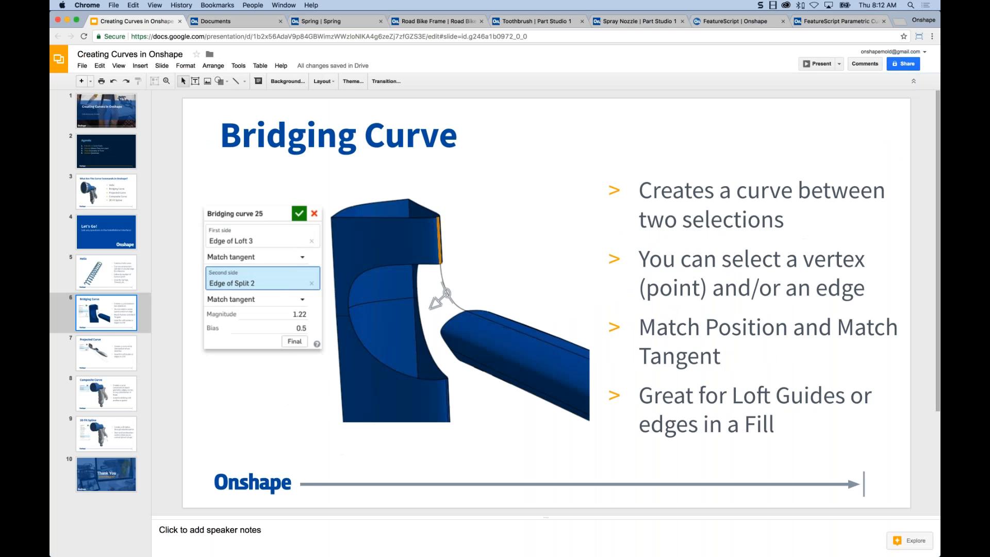
left_click(819, 64)
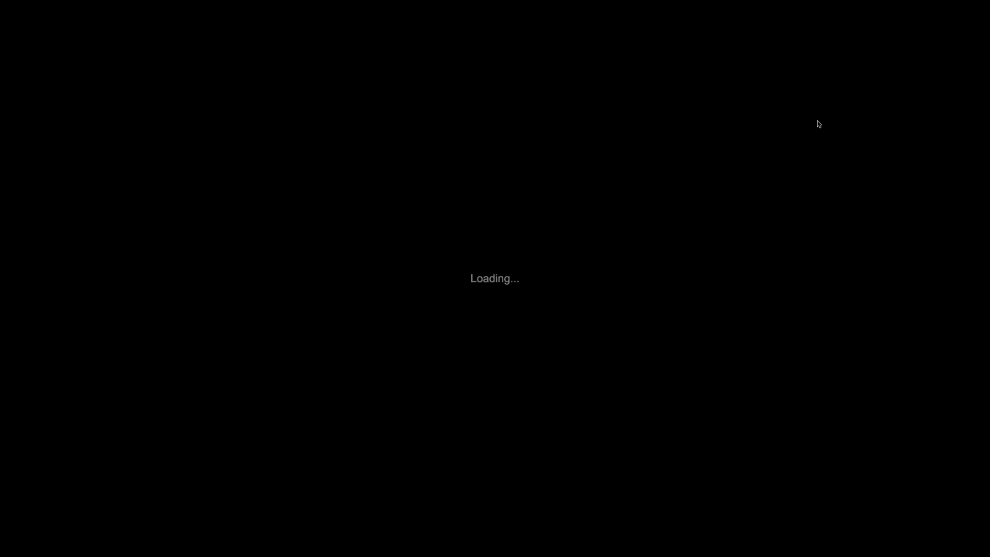
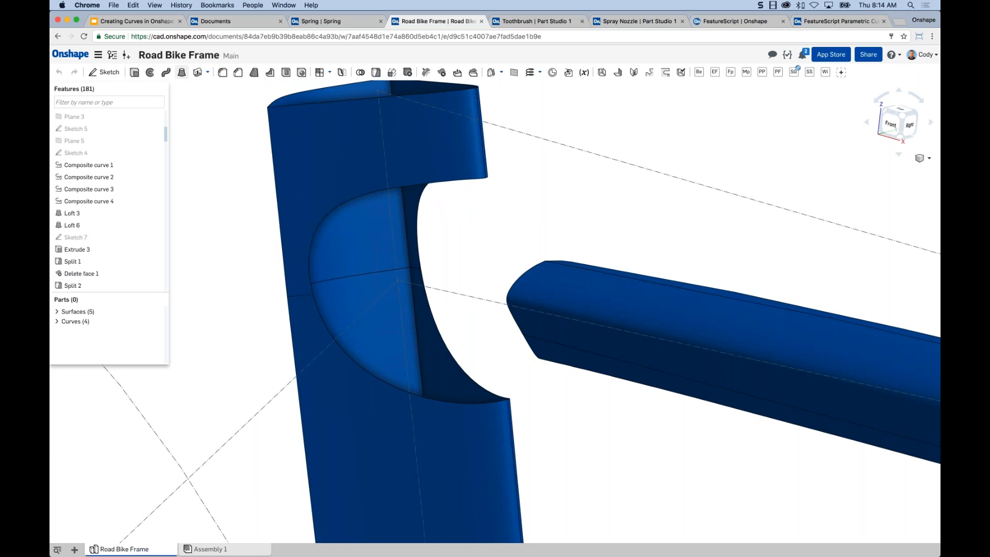
- Try a surface loft between the curved end edge of the road bike's angled tube and the upper cutout edge of the upright tube
left_click(522, 269)
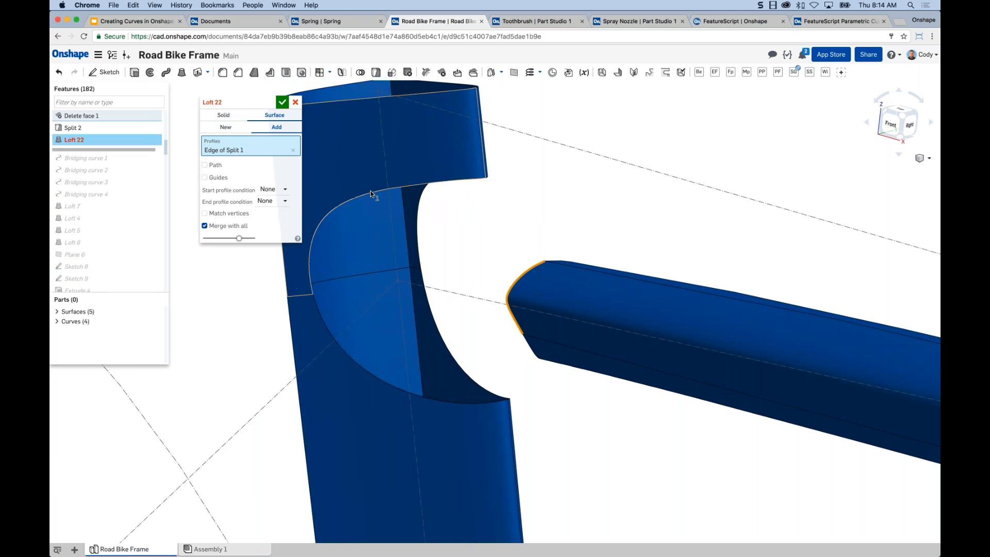
left_click(370, 193)
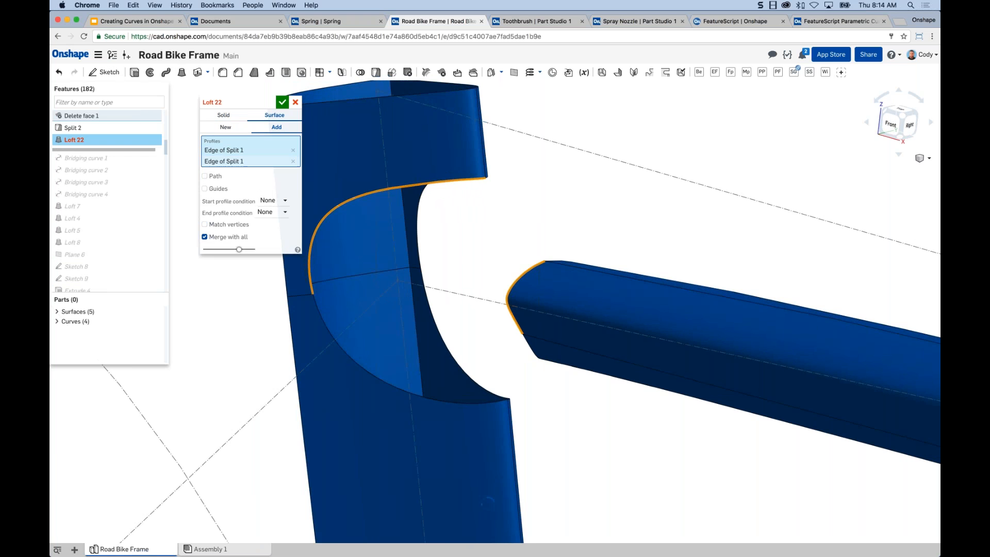
right_click_drag(621, 157, 629, 221)
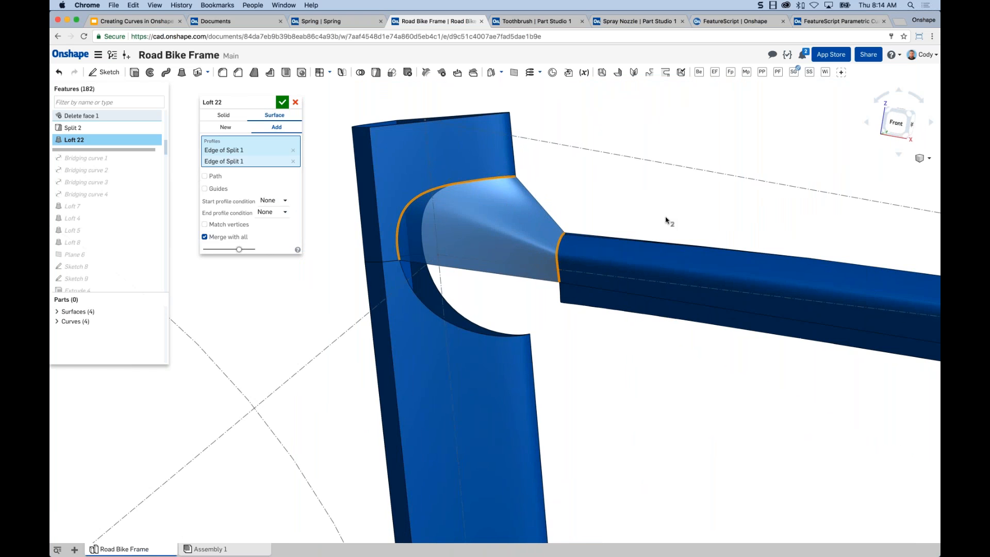
mouse_move(630, 221)
right_mouse_down()
mouse_move(648, 234)
mouse_move(624, 222)
right_mouse_up()
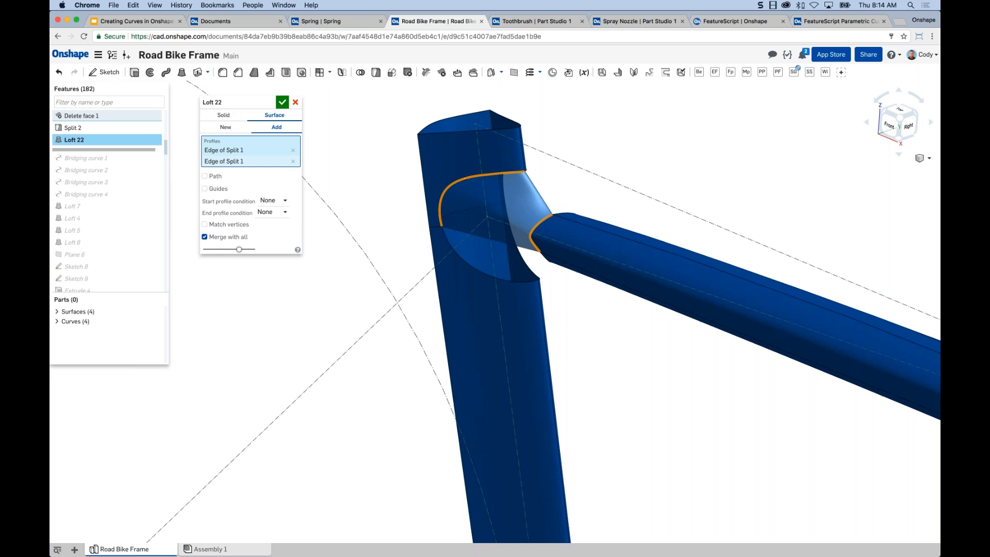
key("Escape")
- Start a bridging curve and set both of its sides to Match position
right_click_drag(375, 177, 497, 165)
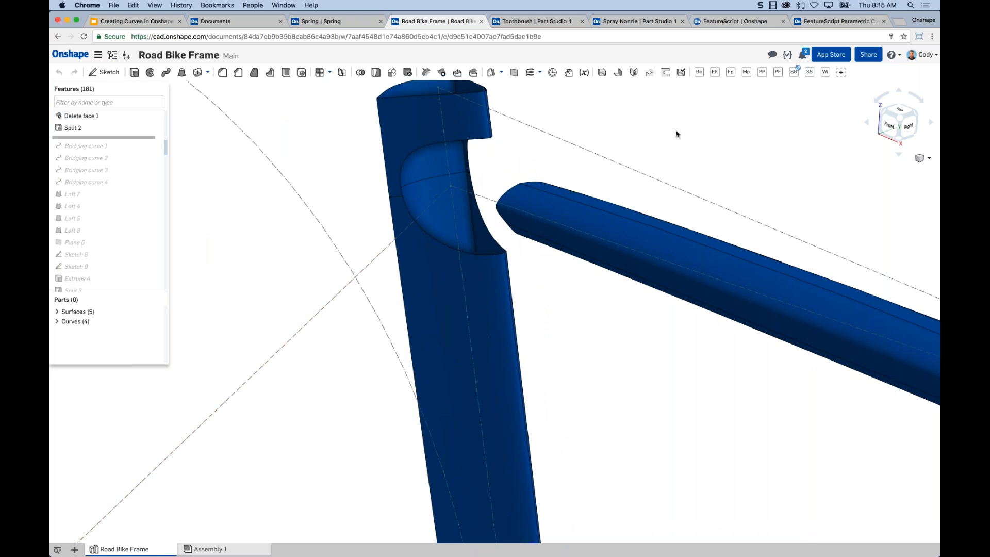
right_click_drag(668, 139, 553, 85)
left_click(540, 74)
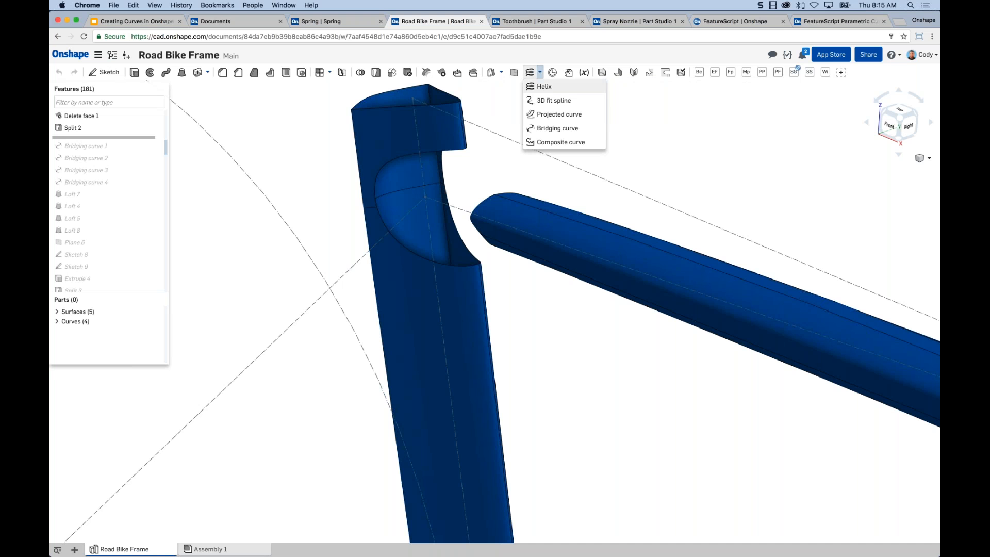
left_click(543, 129)
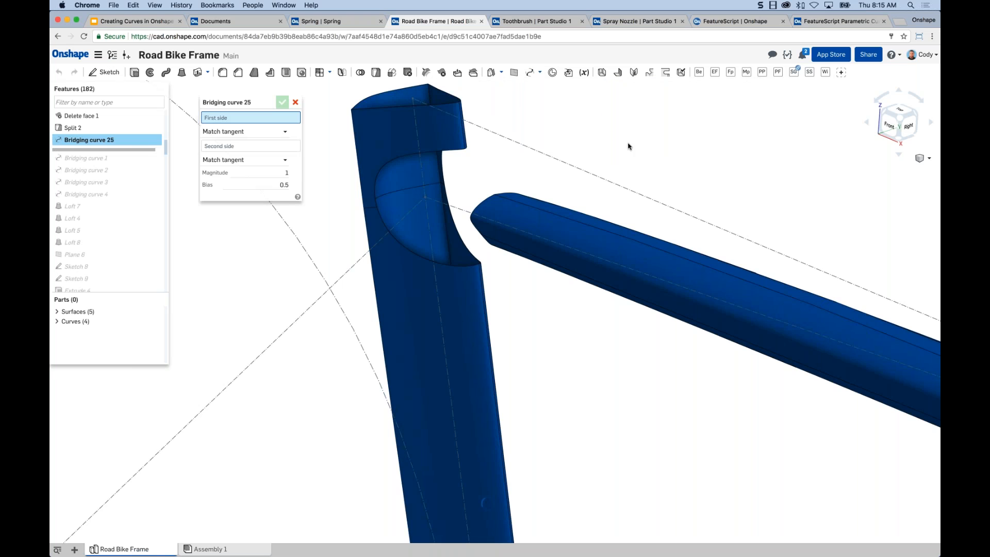
scroll(581, 174, "up", 5)
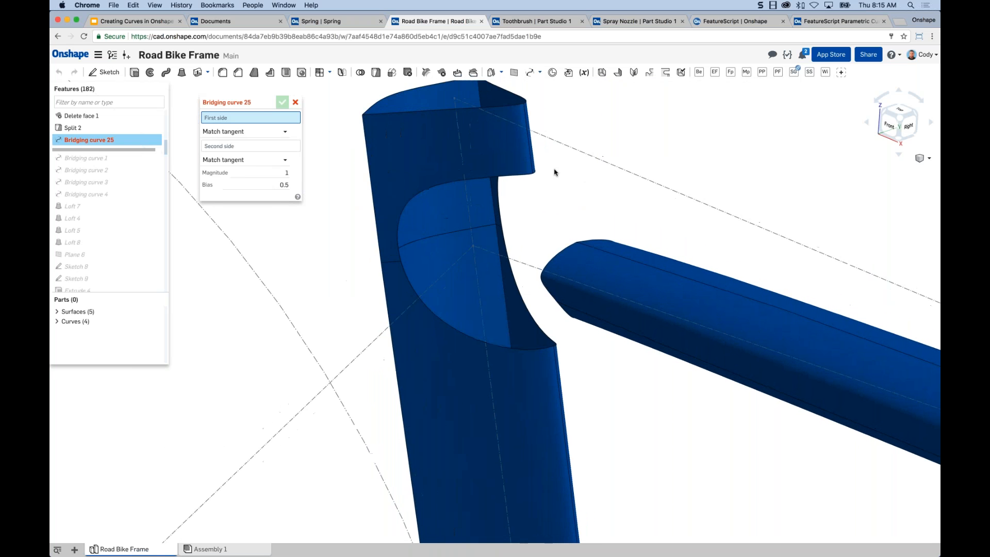
scroll(555, 172, "up", 2)
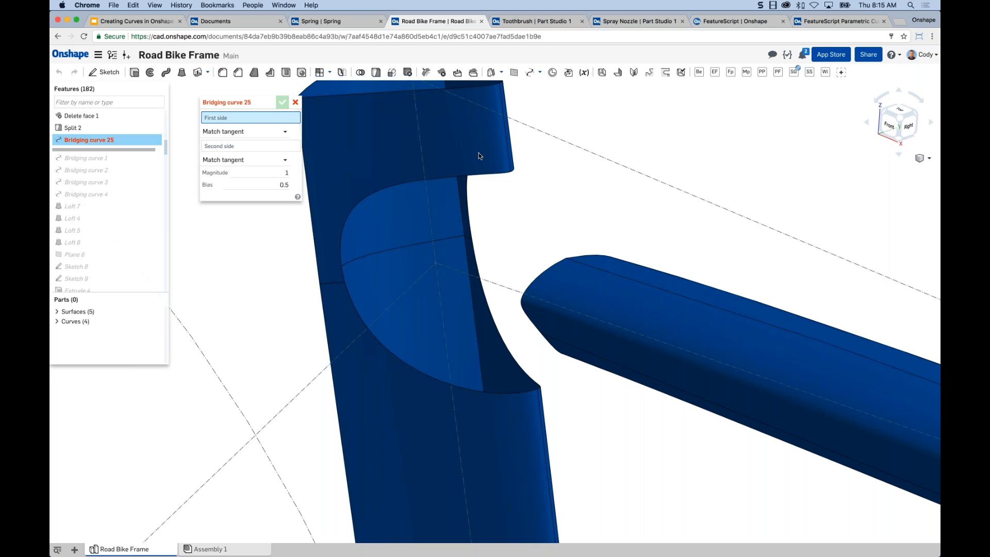
left_click(240, 133)
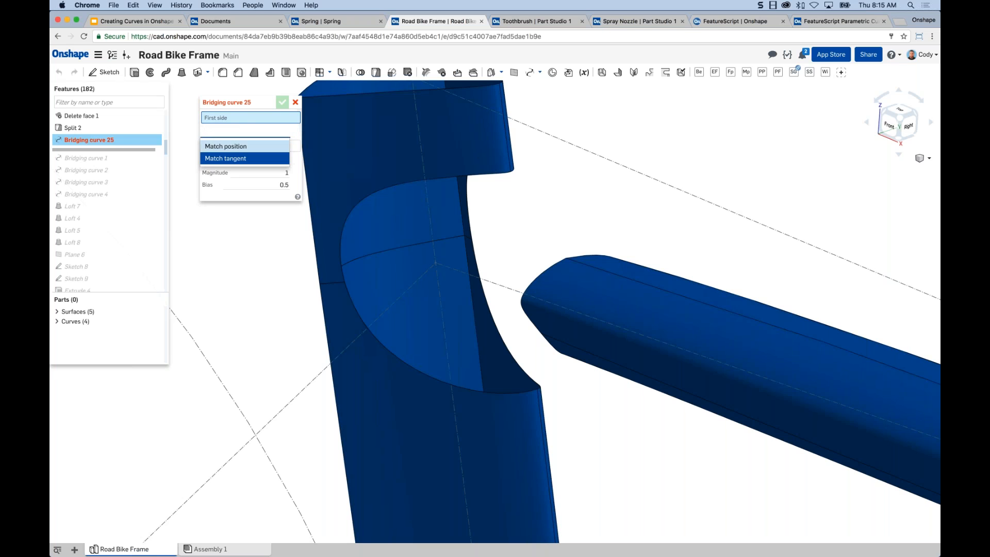
left_click(227, 146)
left_click(238, 160)
left_click(227, 175)
- Bridge from the upper end vertex of the angled tube to the corner vertex above the upright tube's cutout
left_click(243, 118)
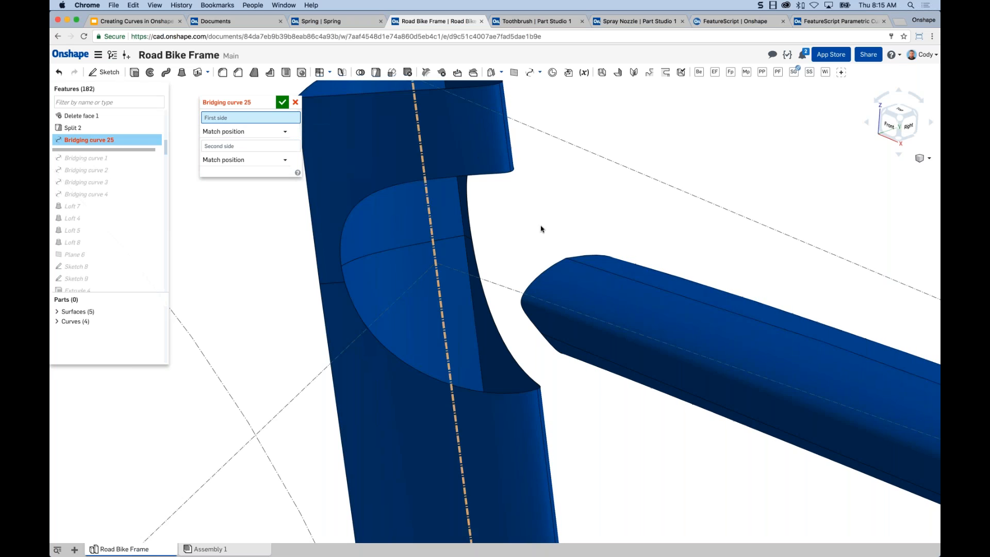
left_click(566, 258)
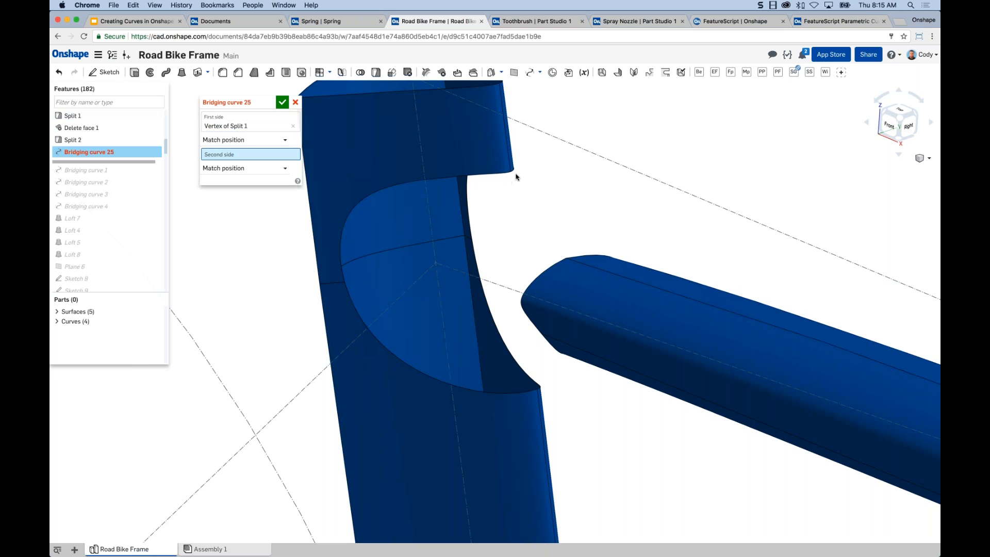
left_click(510, 173)
right_click_drag(580, 194, 617, 191)
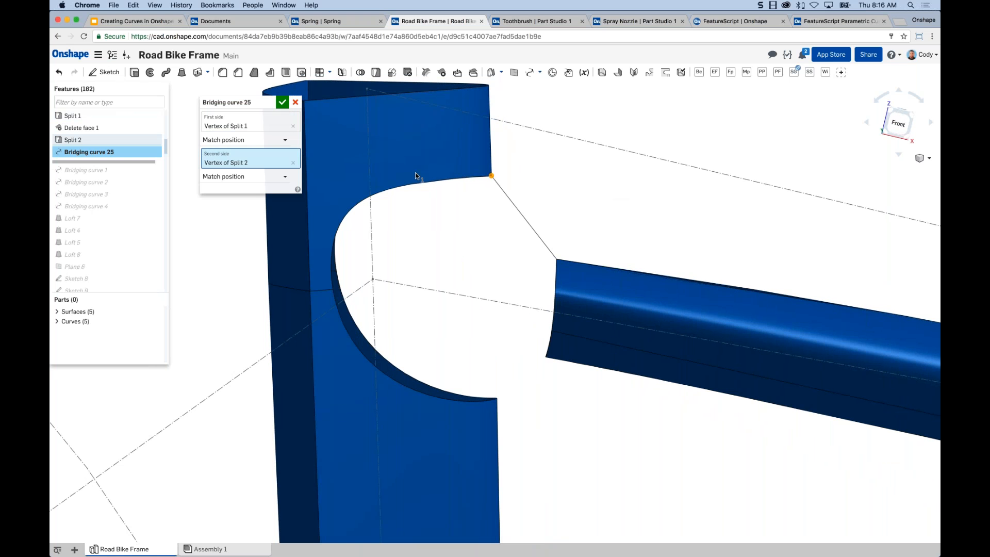
right_click_drag(657, 214, 635, 220)
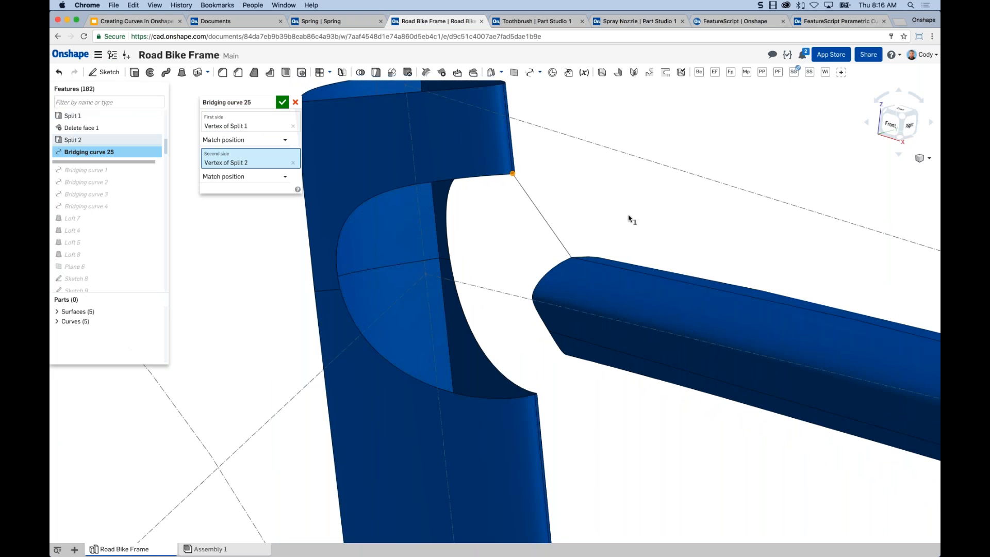
- Clear both vertices from the bridging curve and set both sides to Match tangent
left_click(293, 126)
left_click(293, 155)
left_click(242, 132)
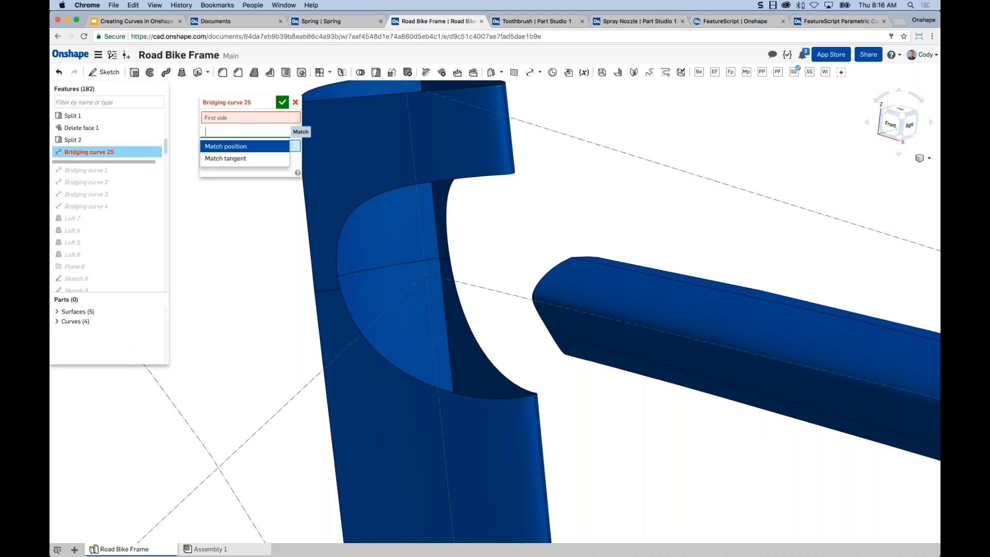
left_click(235, 160)
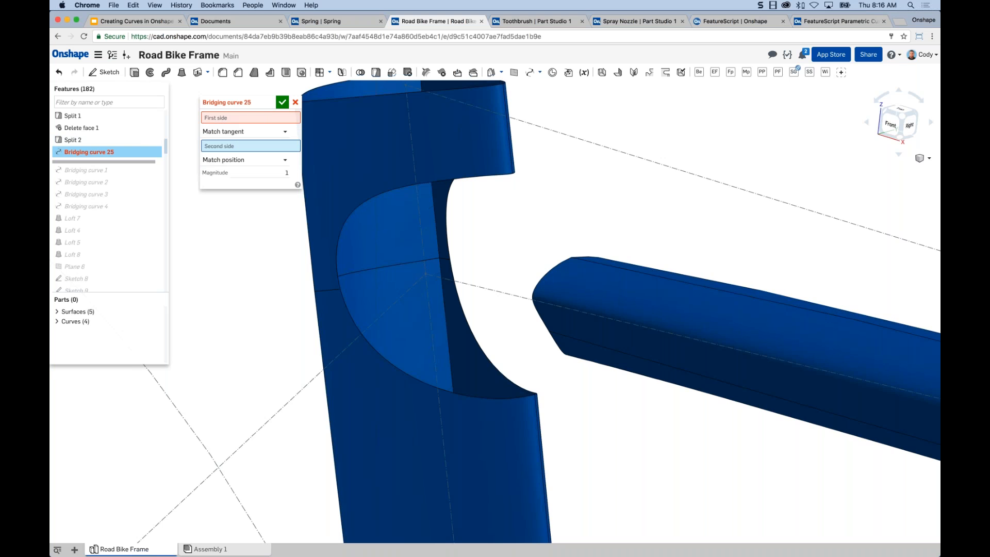
left_click(235, 160)
left_click(232, 186)
left_click(248, 118)
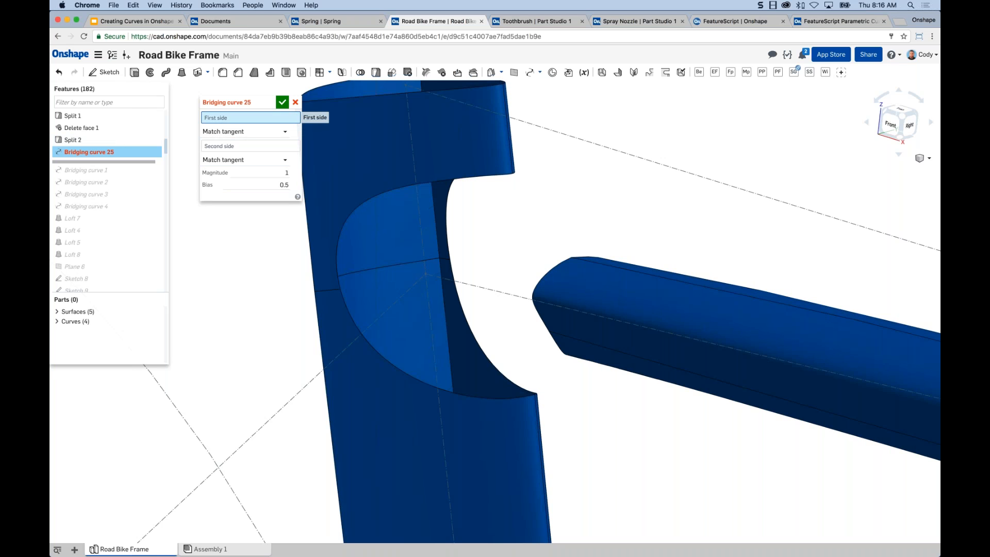
- Select the angled tube's top lengthwise edge as first side and the upright tube's vertical edge above the cutout as second side
right_click_drag(648, 220, 637, 201)
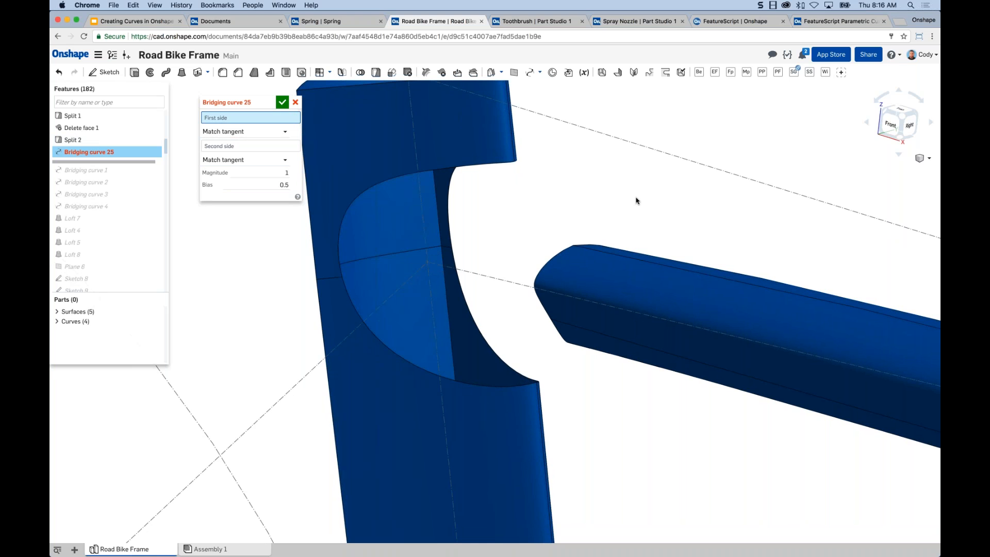
left_click(585, 249)
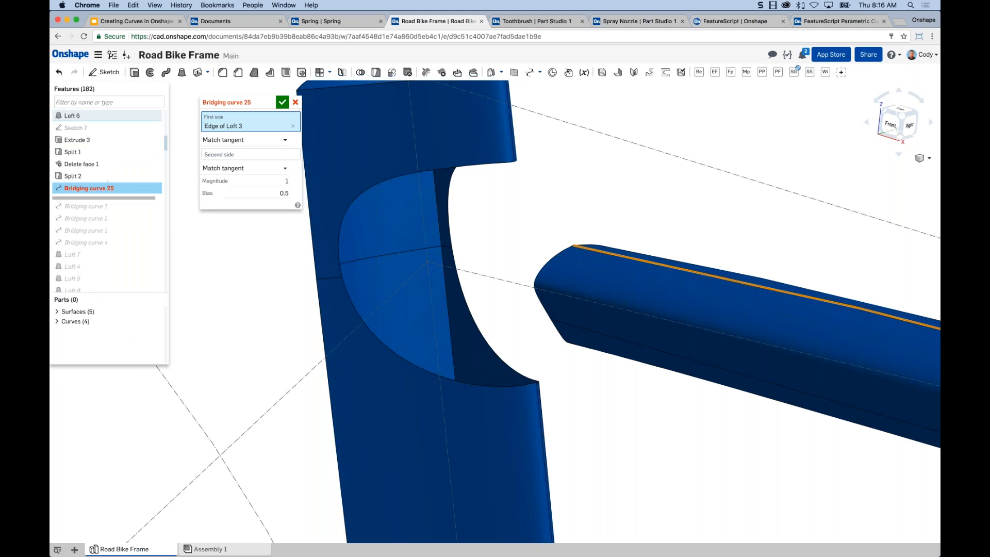
left_click(513, 156)
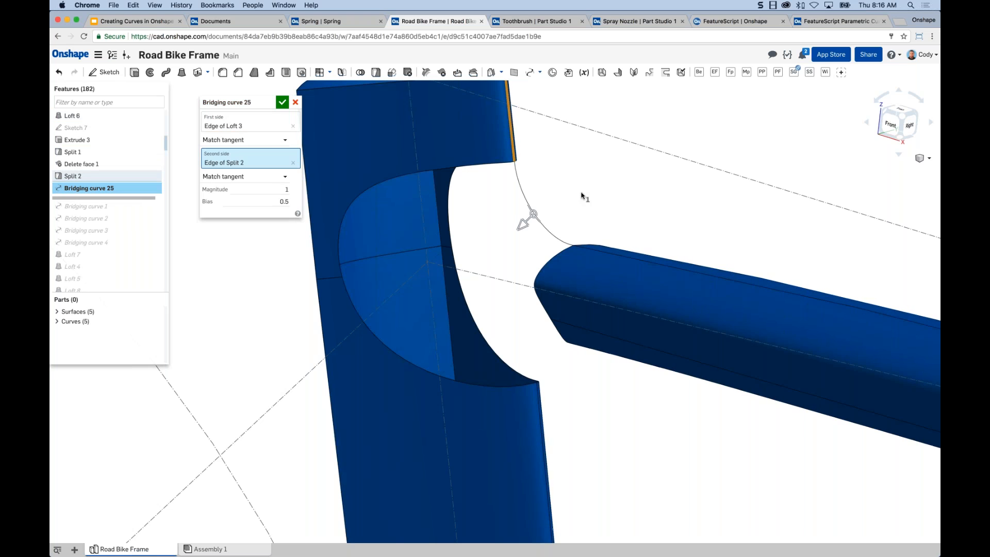
- Adjust the bridging curve's magnitude to 1.043 with its on-model handle and accept the curve
right_click_drag(604, 195, 609, 192)
scroll(546, 191, "up", 4)
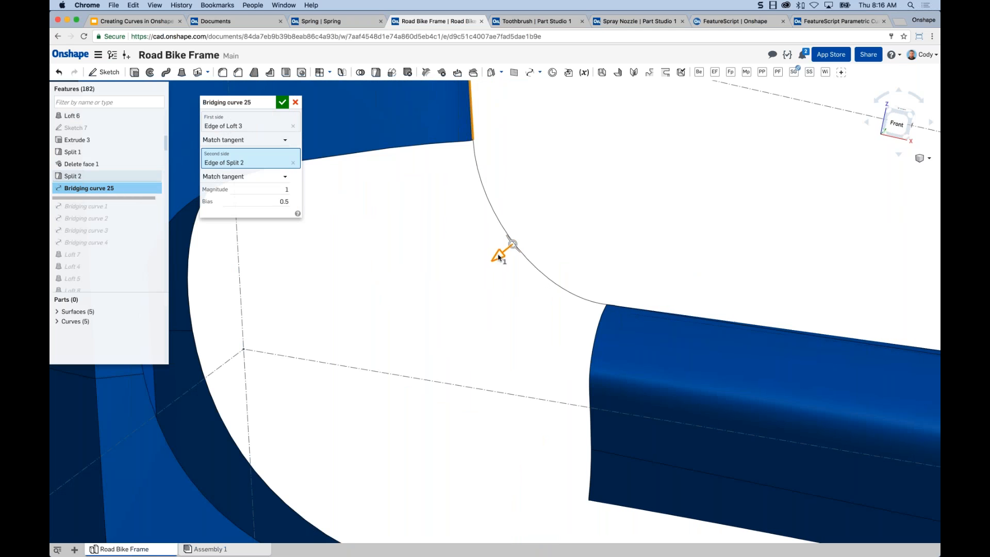
left_click_drag(493, 261, 511, 245)
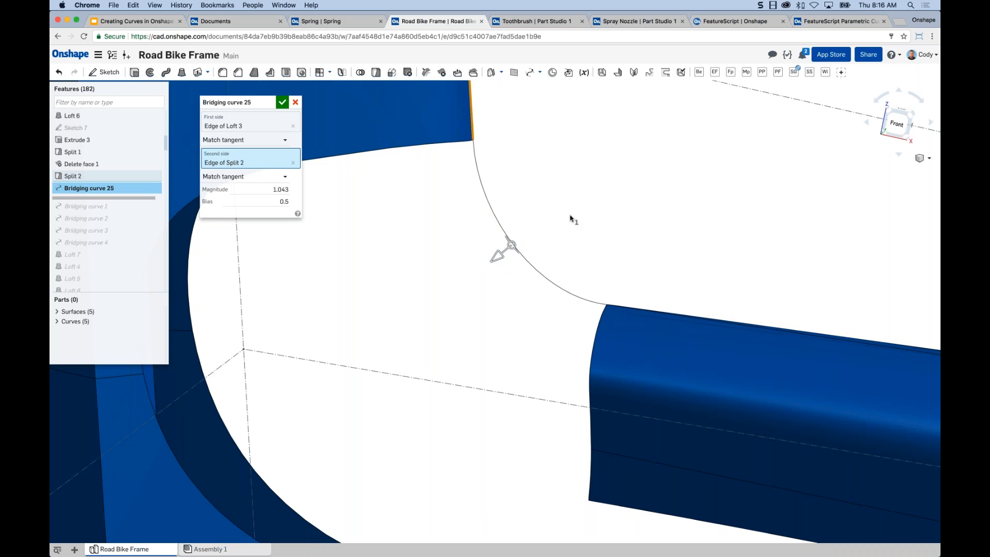
scroll(602, 225, "down", 5)
right_click_drag(654, 216, 626, 223)
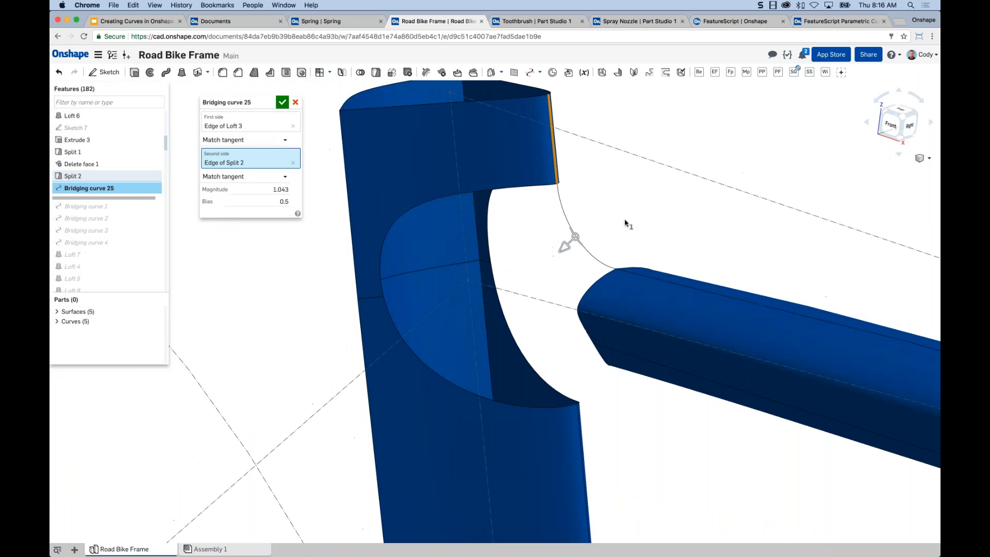
left_click(282, 104)
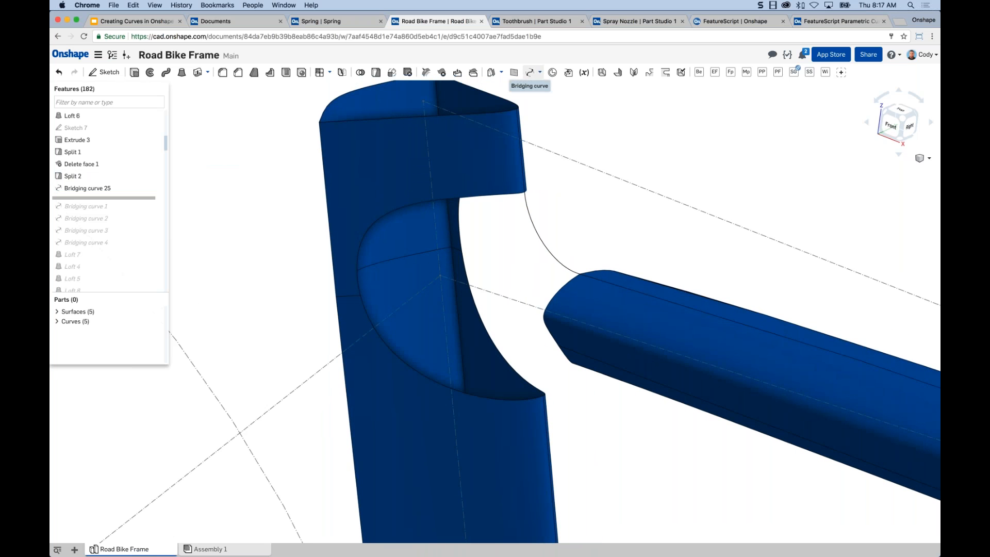
- Create a second bridging curve with Match tangent from the angled tube's lower side edge to the short edge beside the upright tube's cutout
left_click(530, 72)
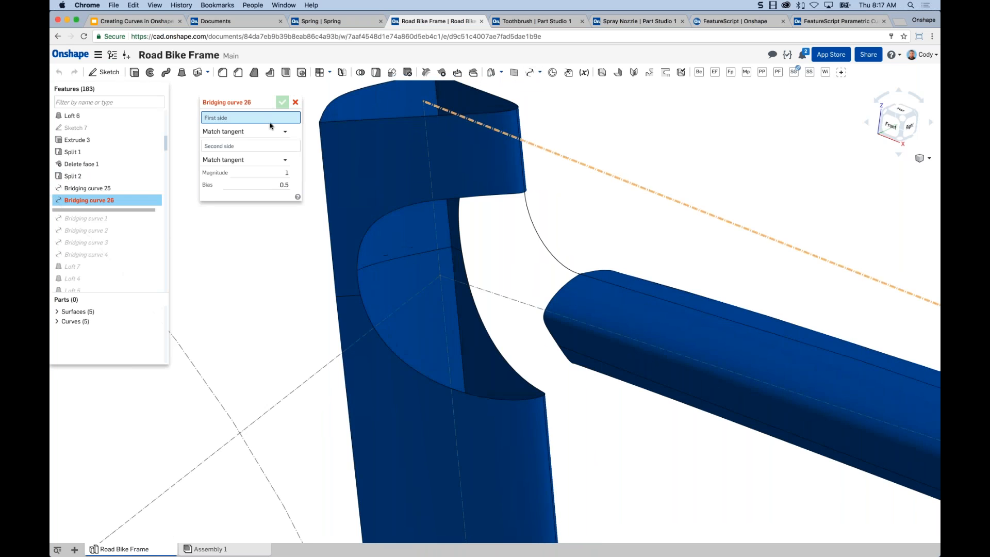
left_click(570, 351)
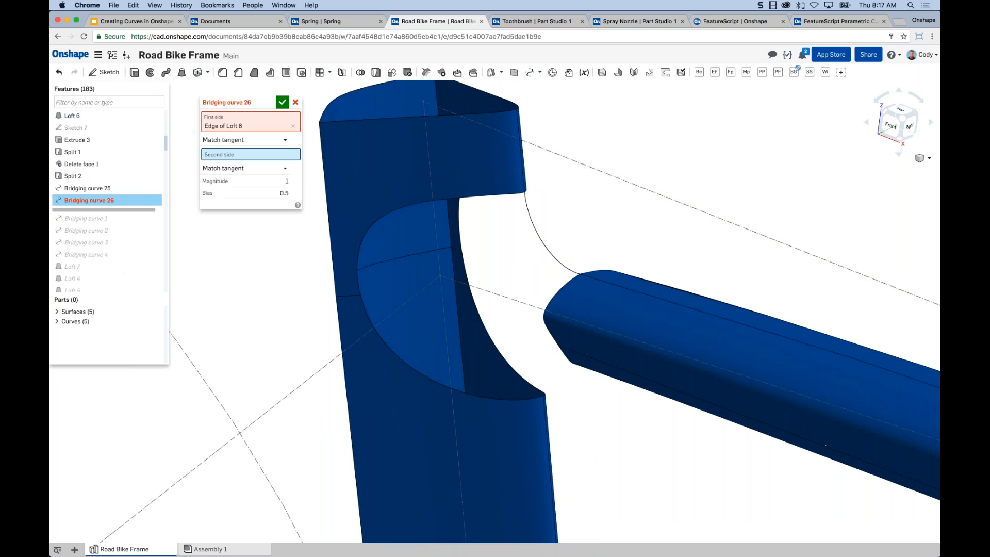
scroll(361, 297, "up", 5)
left_click(345, 292)
right_click_drag(361, 287, 376, 181)
key("Return")
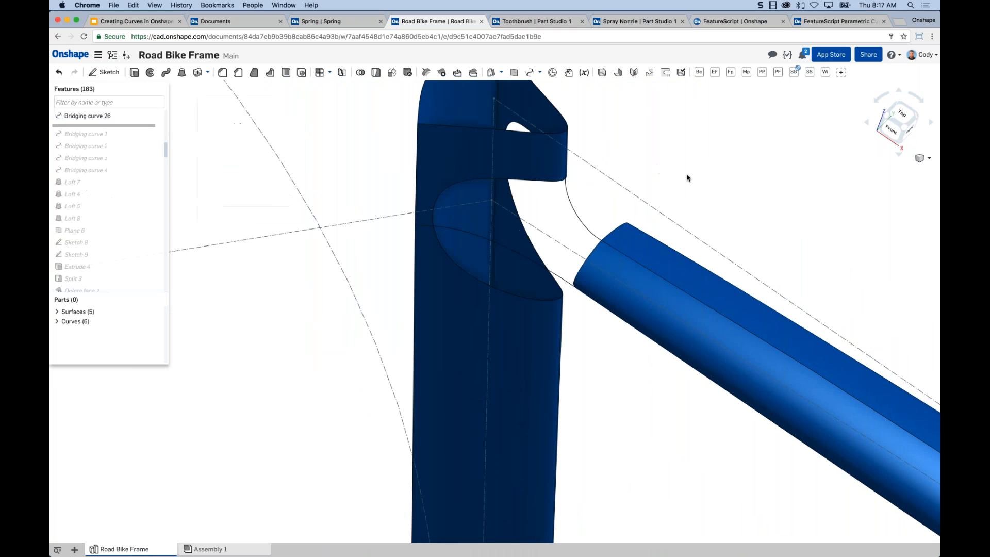
right_click_drag(691, 191, 694, 162)
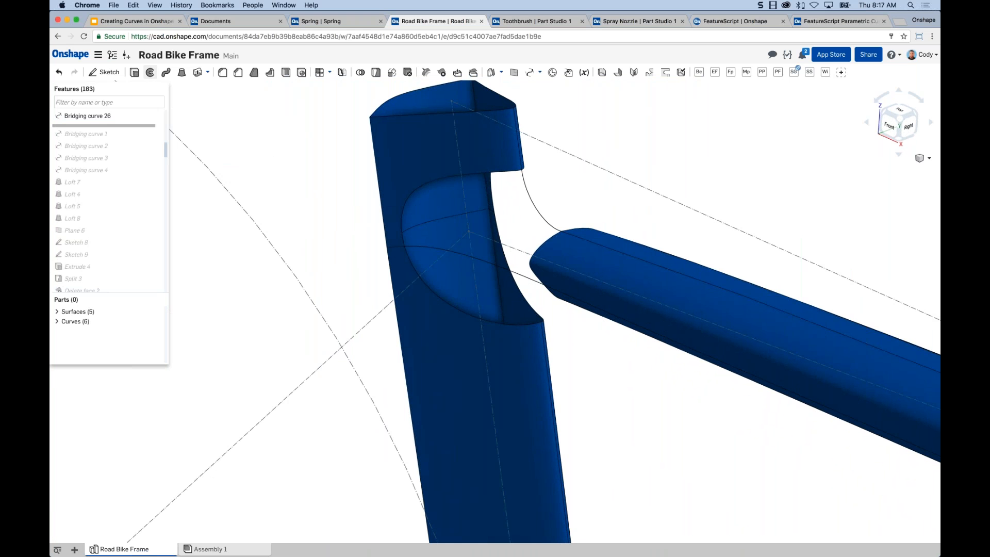
- Start a surface loft set to Add between the angled tube's end edge and the upper edge of the upright tube's cutout
left_click(182, 72)
left_click(273, 116)
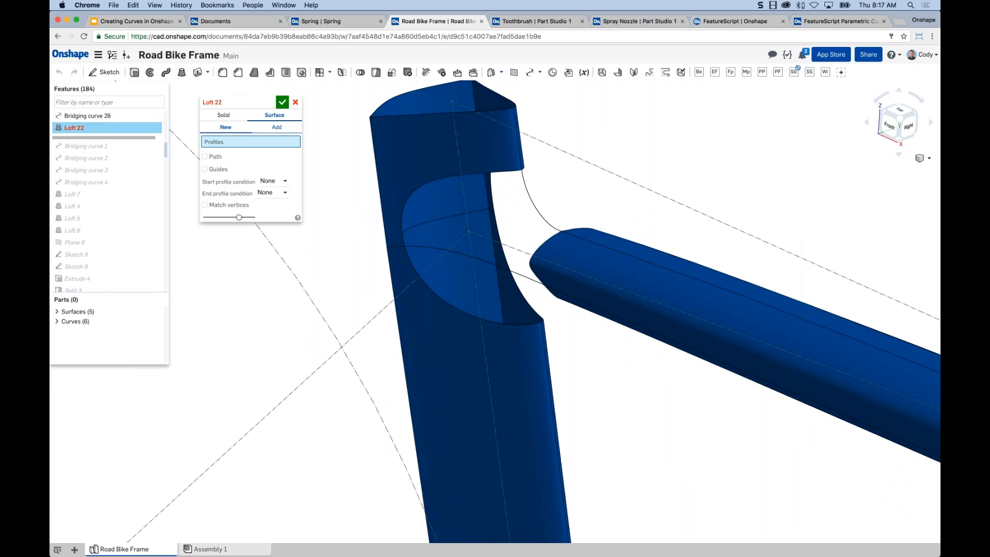
left_click(276, 128)
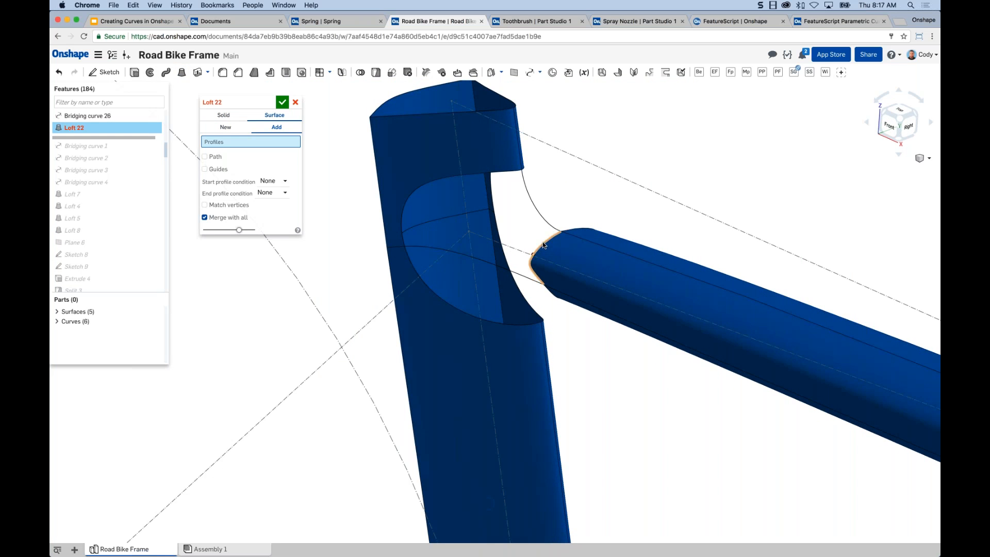
left_click(542, 239)
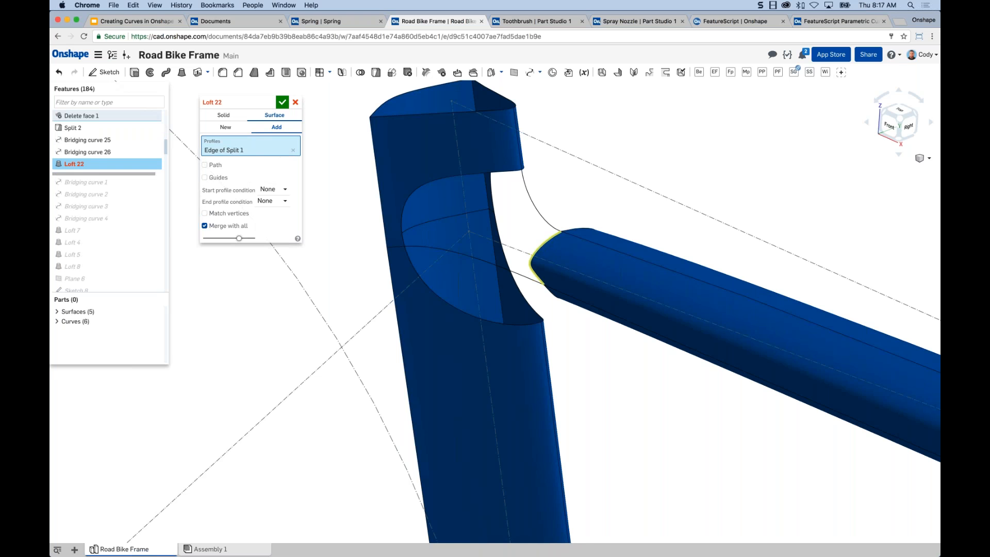
left_click(440, 178)
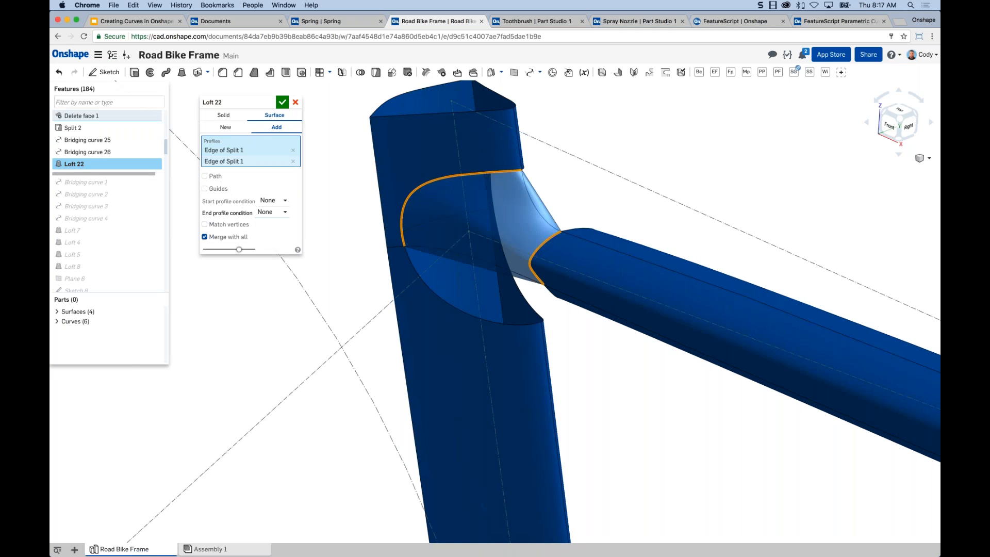
- Enable guides for the loft and select the upper and side bridging curves between the tubes as its guides
left_click(205, 189)
right_click_drag(572, 202, 610, 192)
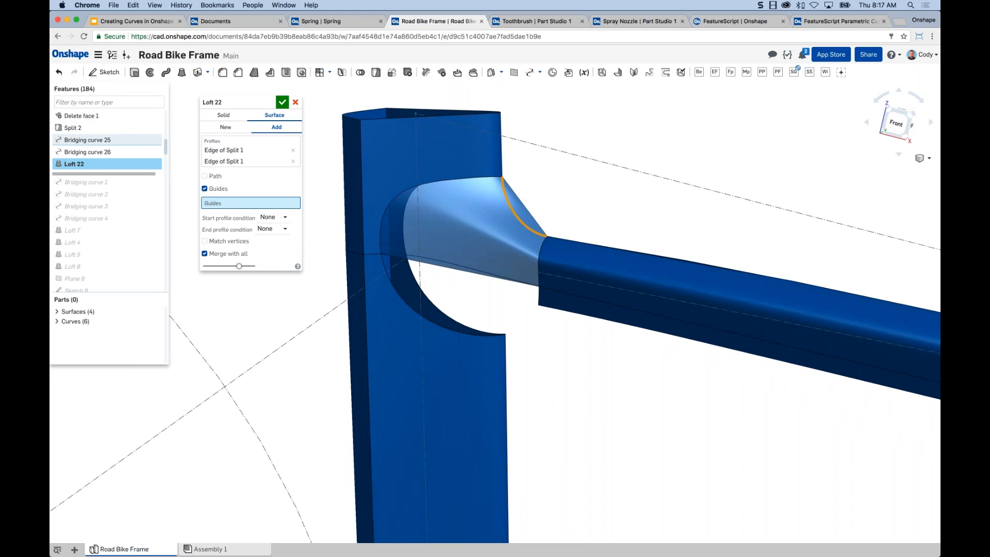
left_click(541, 221)
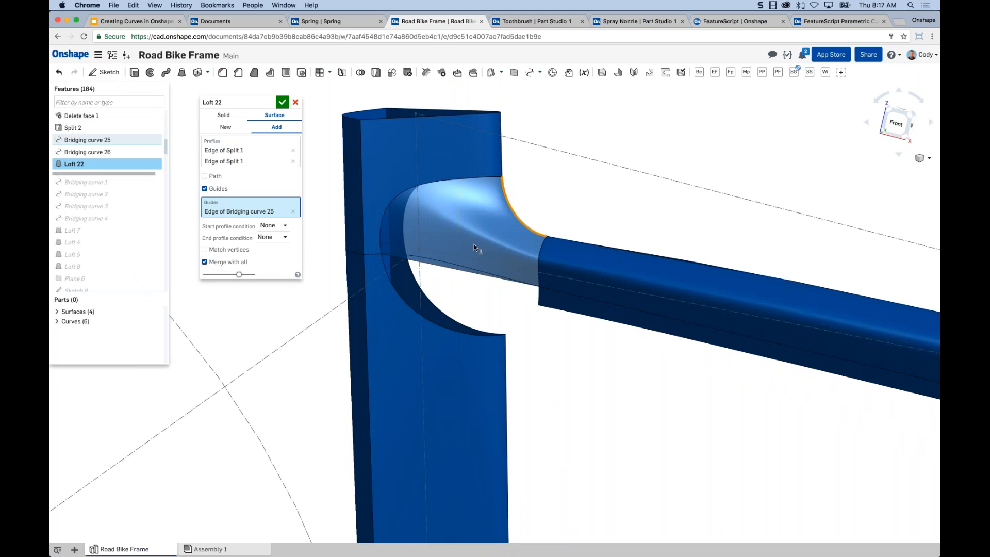
right_click_drag(512, 249, 474, 262)
left_click(476, 263)
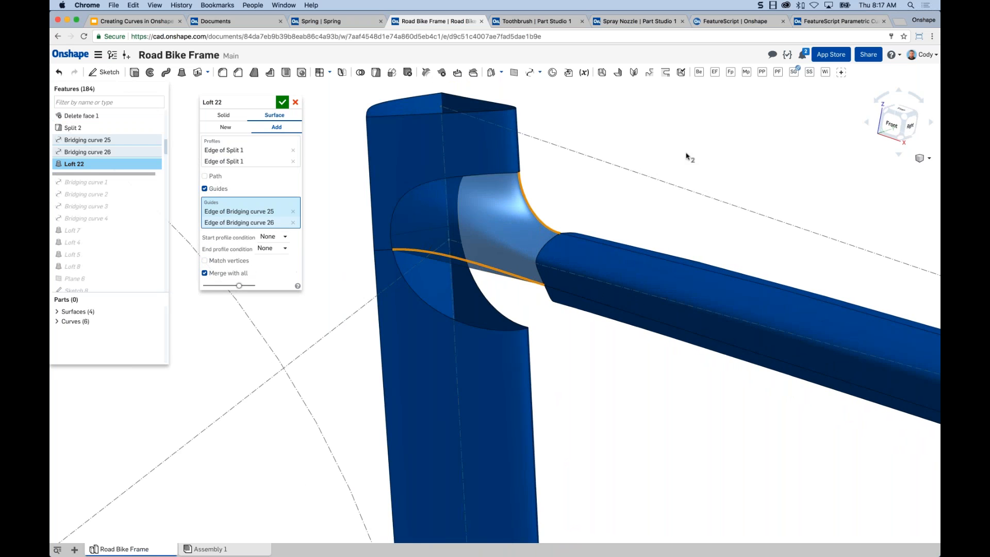
- Inspect the loft preview at the tube joint from several angles and discard the loft
right_click_drag(633, 195, 702, 205)
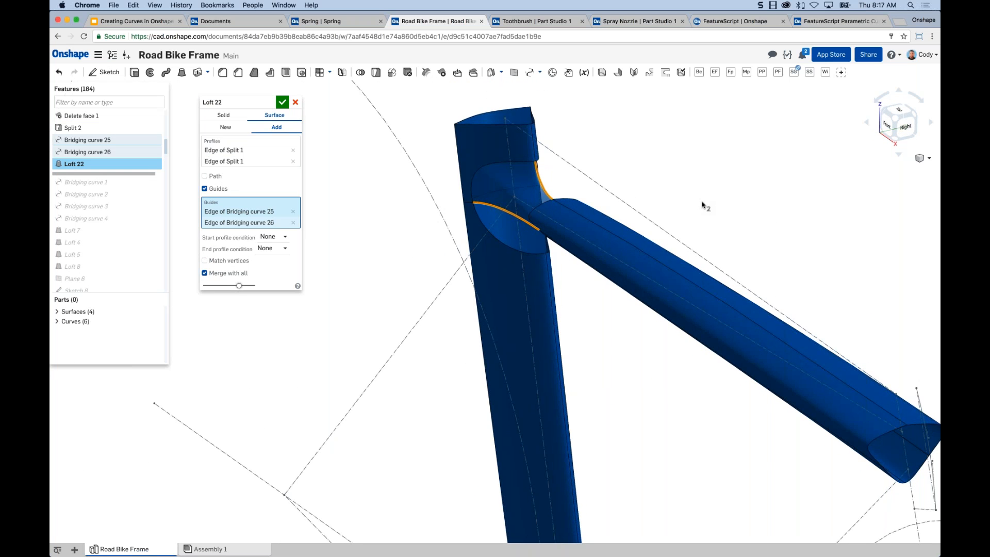
scroll(702, 205, "down", 3)
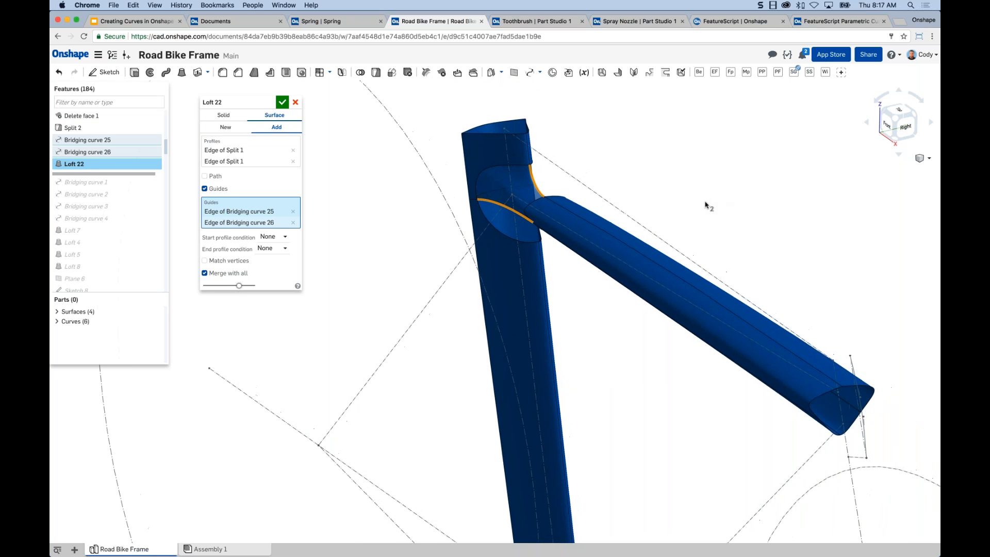
right_click_drag(706, 205, 683, 206)
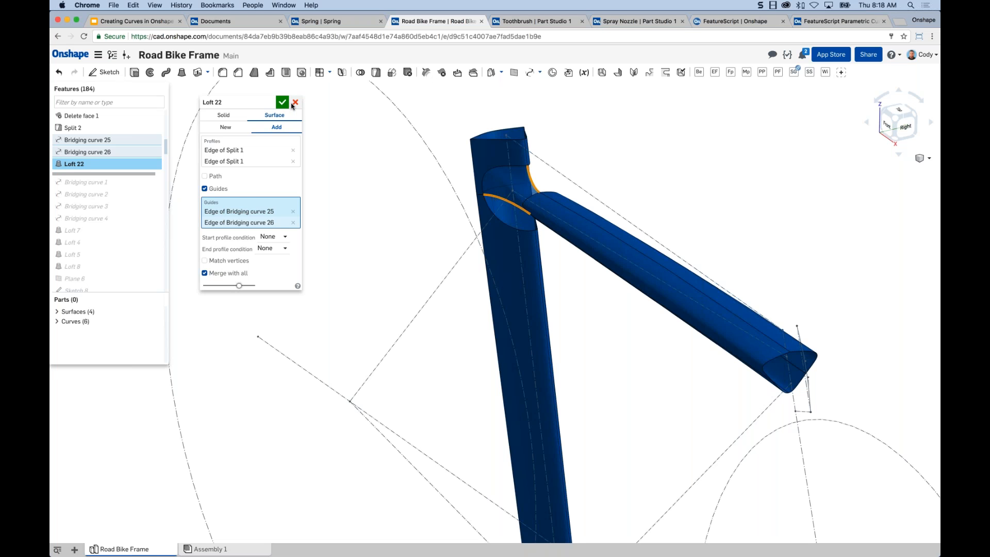
right_click_drag(552, 148, 524, 155)
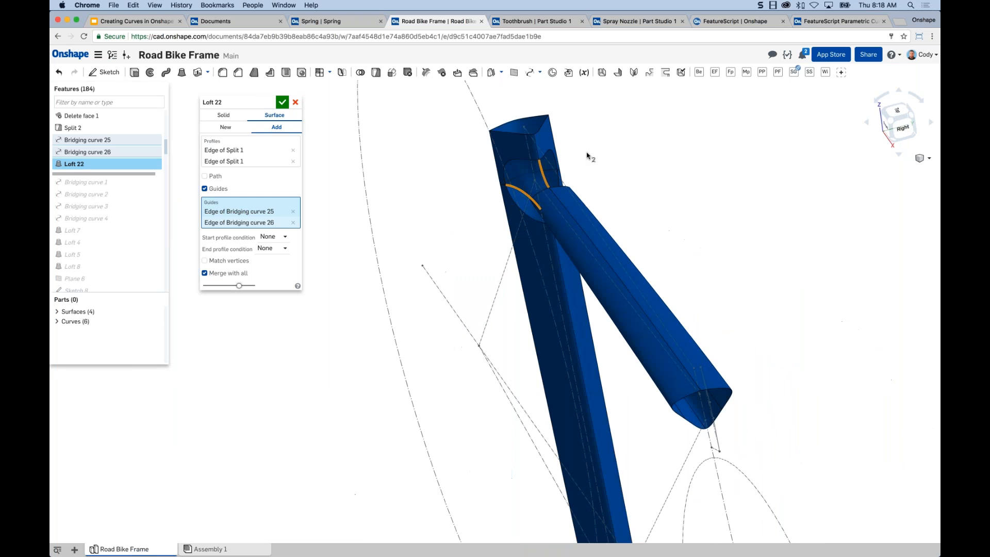
key("Escape")
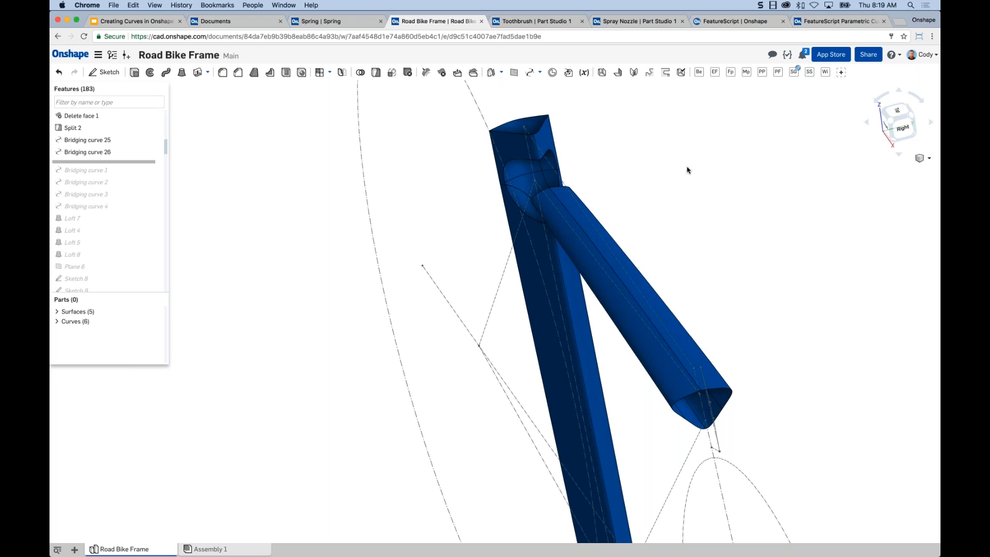
- Switch to the Creating Curves in Onshape presentation in Google Slides, start presenting and advance to the Projected Curve slide
right_click_drag(688, 170, 601, 292)
middle_click_drag(601, 292, 575, 264)
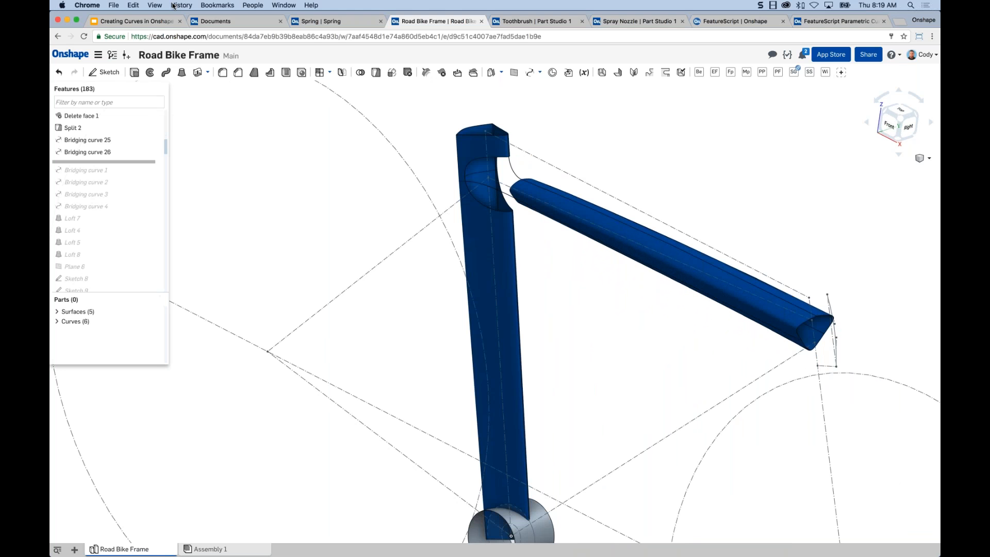
left_click(135, 21)
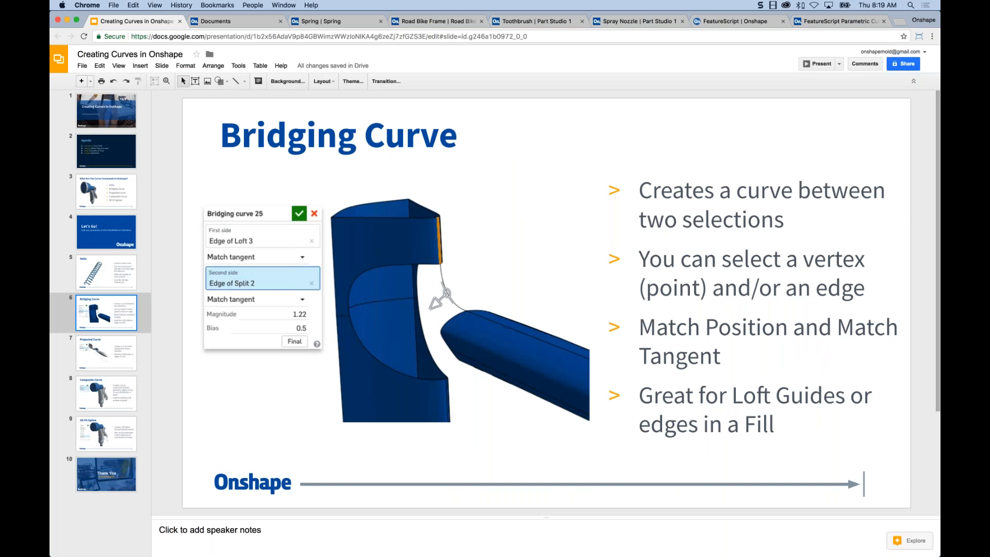
left_click(820, 66)
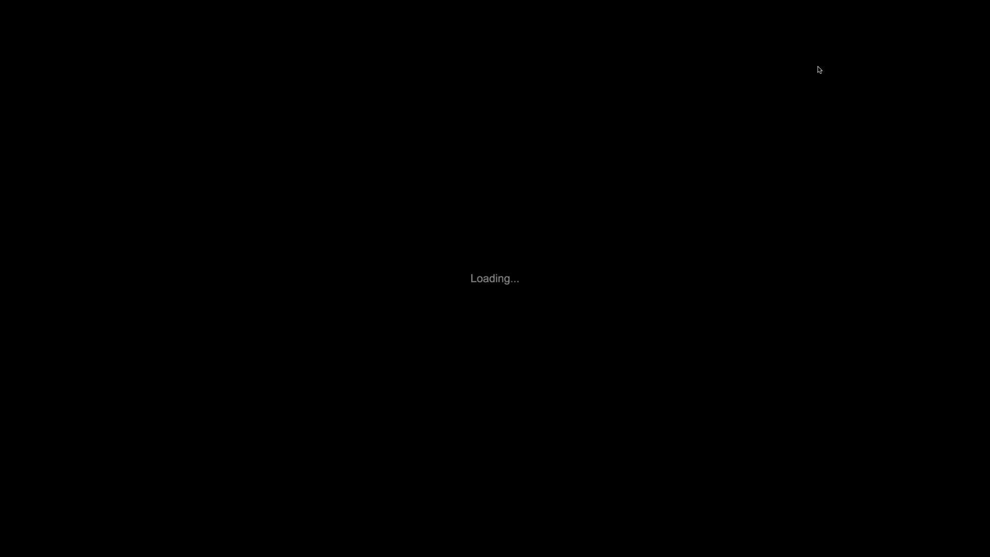
key("Right")
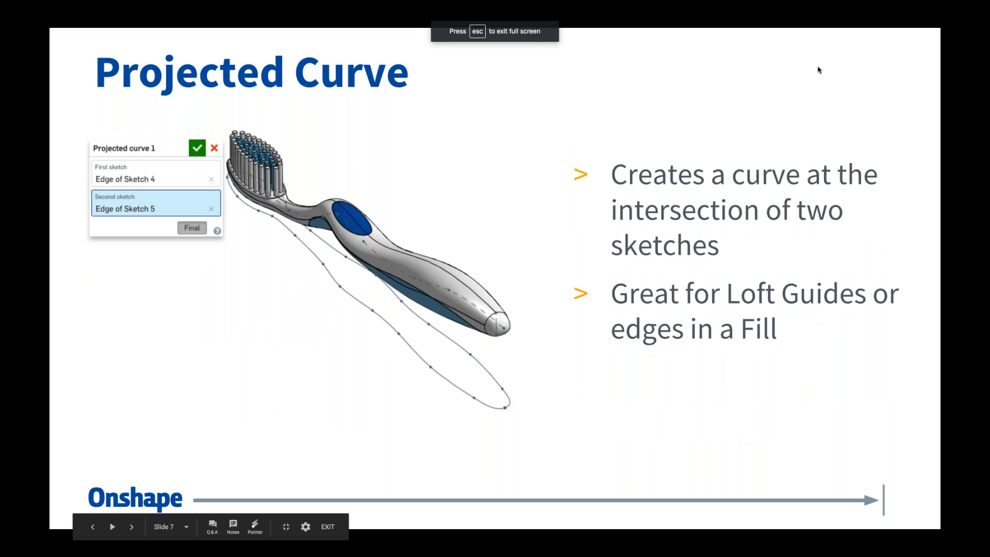
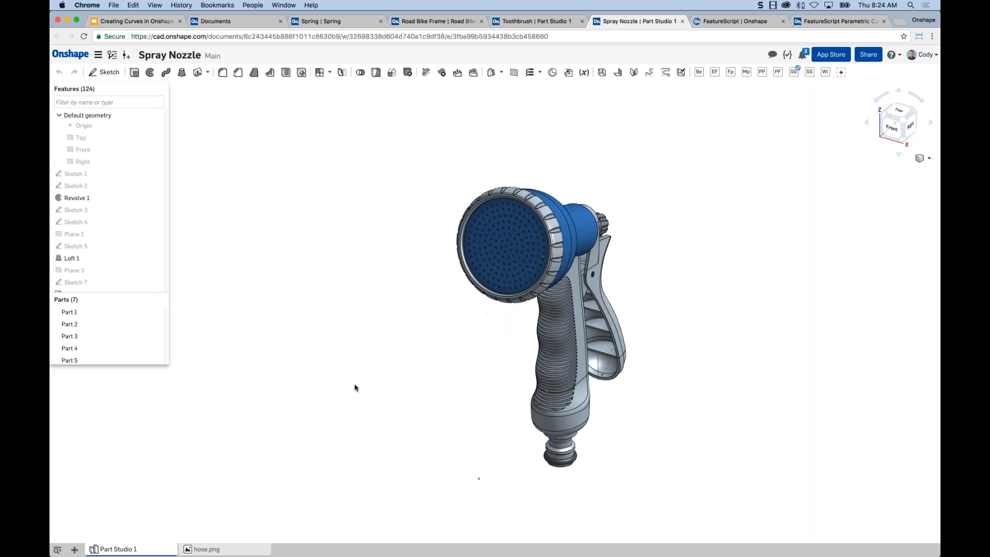
- Roll the Spray Nozzle's feature history back to just after Composite curve 2
right_click_drag(409, 374, 565, 333)
scroll(565, 331, "up", 10)
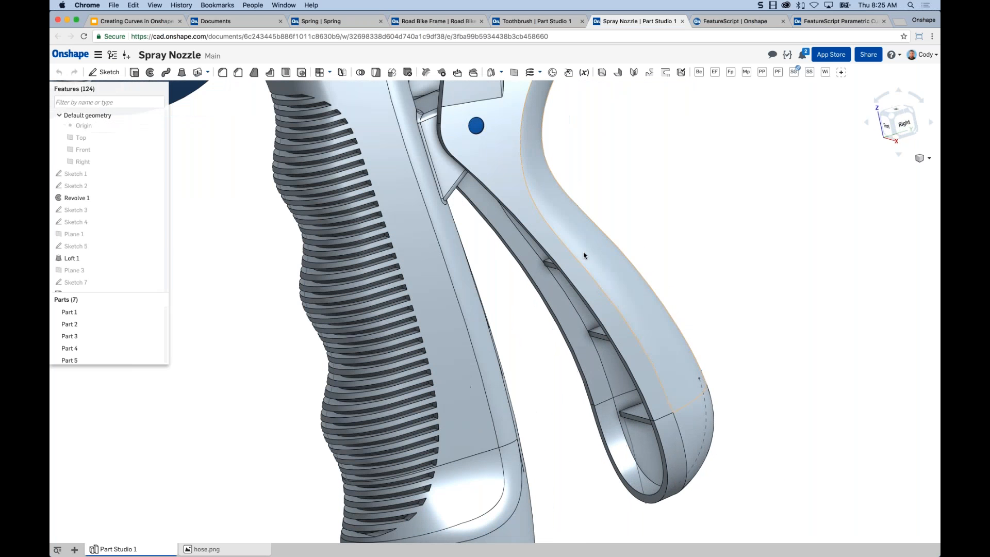
scroll(585, 255, "down", 5)
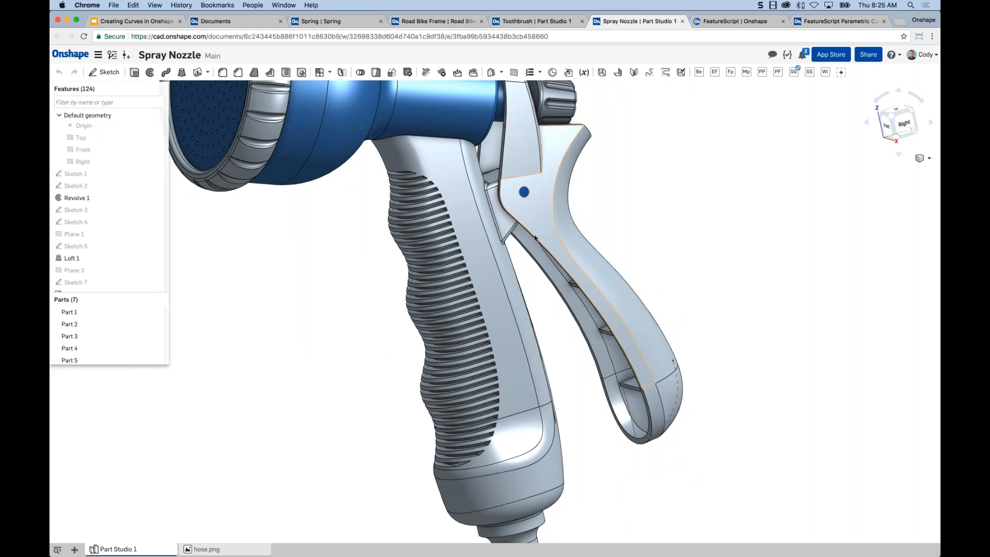
left_click(534, 237)
left_click(171, 233)
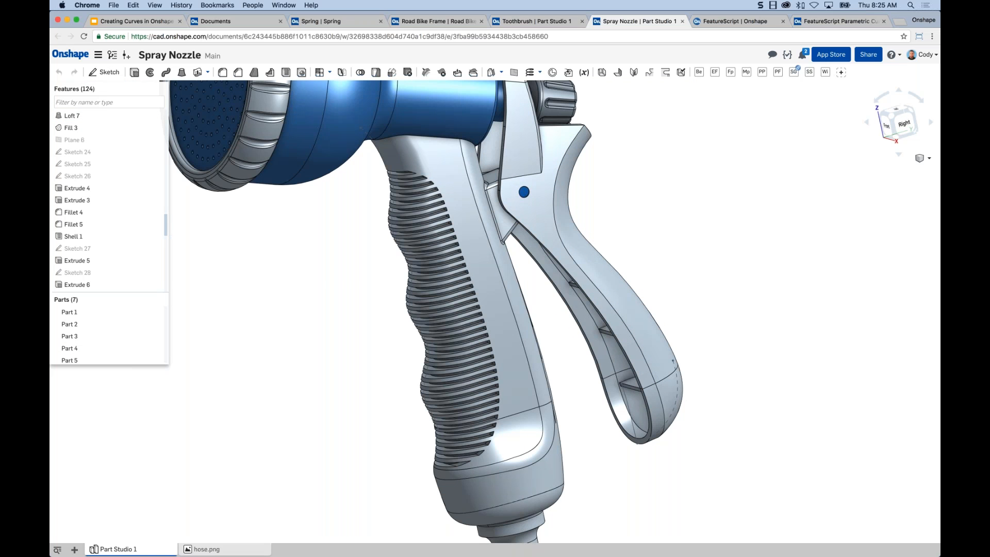
scroll(166, 227, "up", 5)
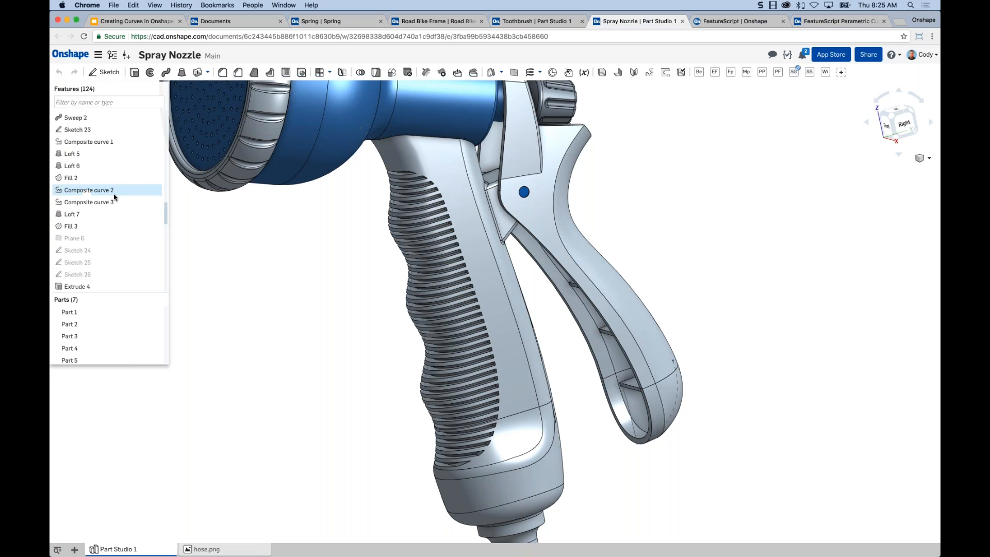
right_click(114, 196)
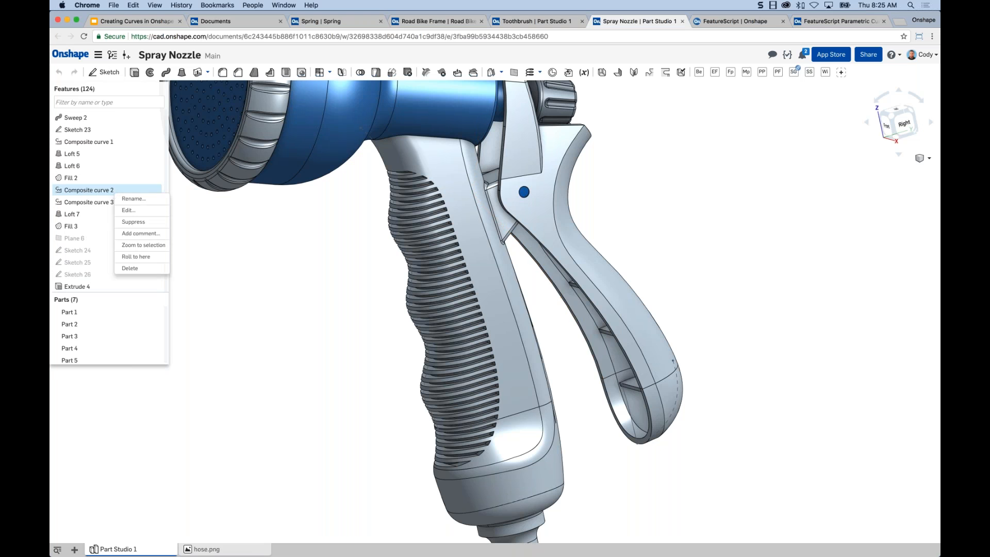
left_click(137, 257)
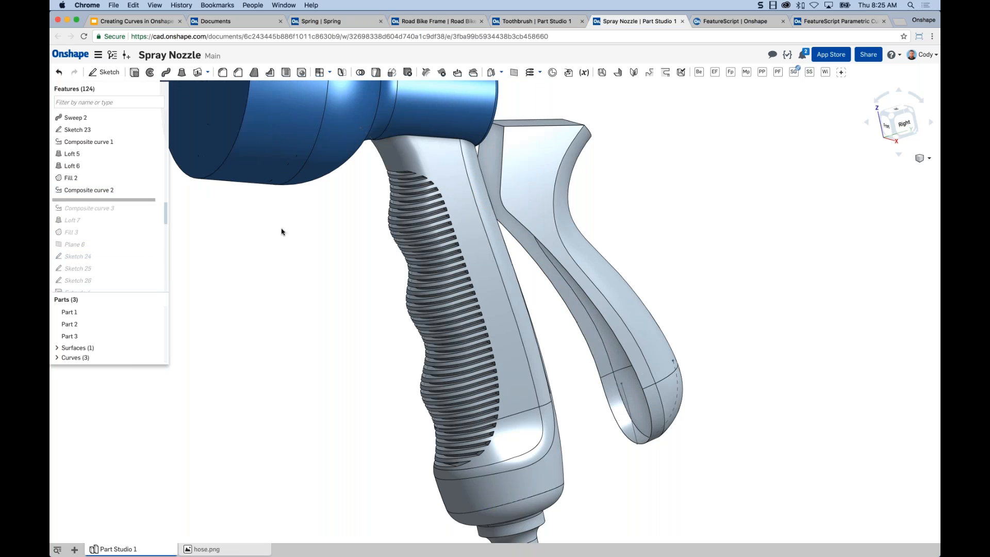
- Examine the trigger and highlight the connected edge segments along its near inner side, clearing the selection when done
right_click_drag(336, 265, 358, 255)
scroll(524, 232, "up", 4)
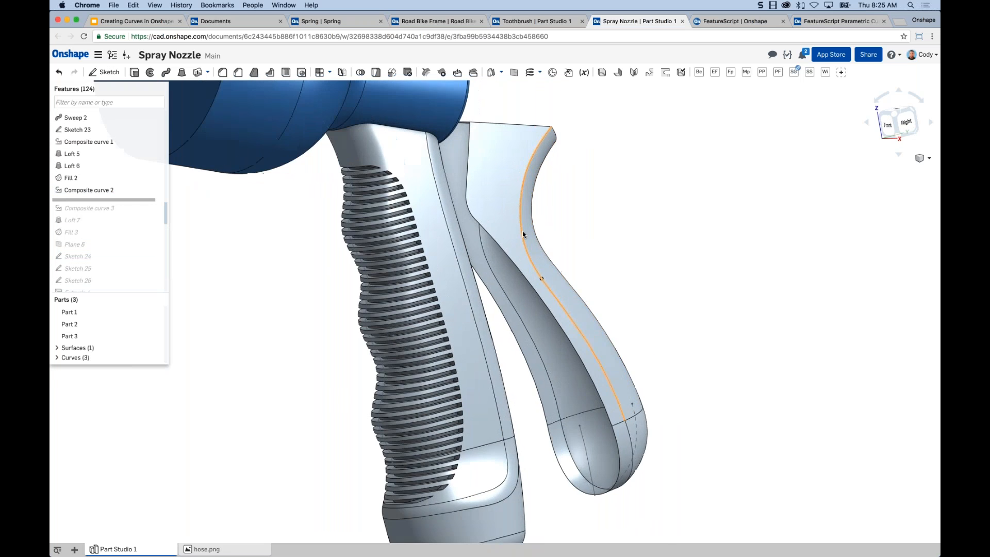
mouse_move(466, 234)
right_mouse_down()
mouse_move(424, 208)
mouse_move(461, 218)
mouse_move(468, 233)
mouse_move(456, 227)
right_mouse_up()
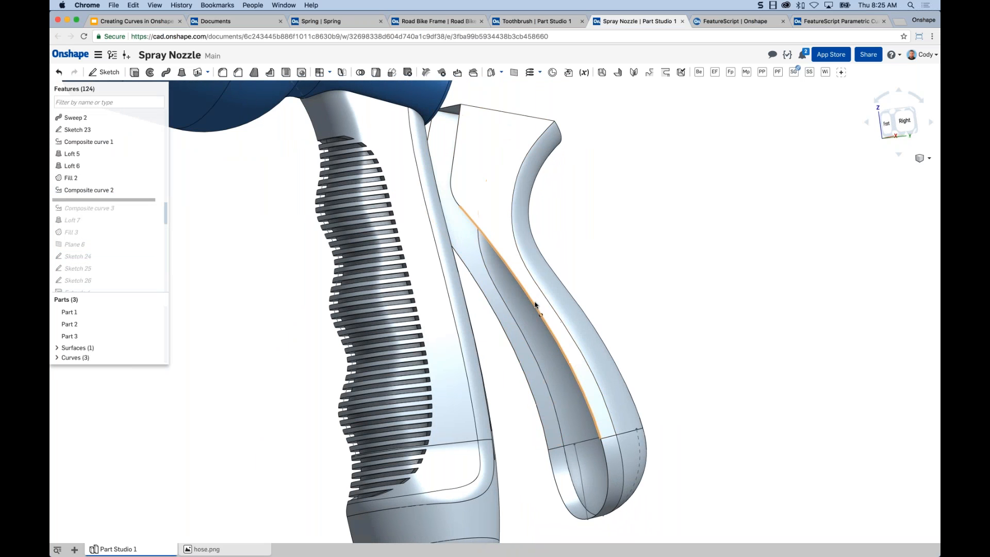
right_click_drag(499, 286, 480, 216)
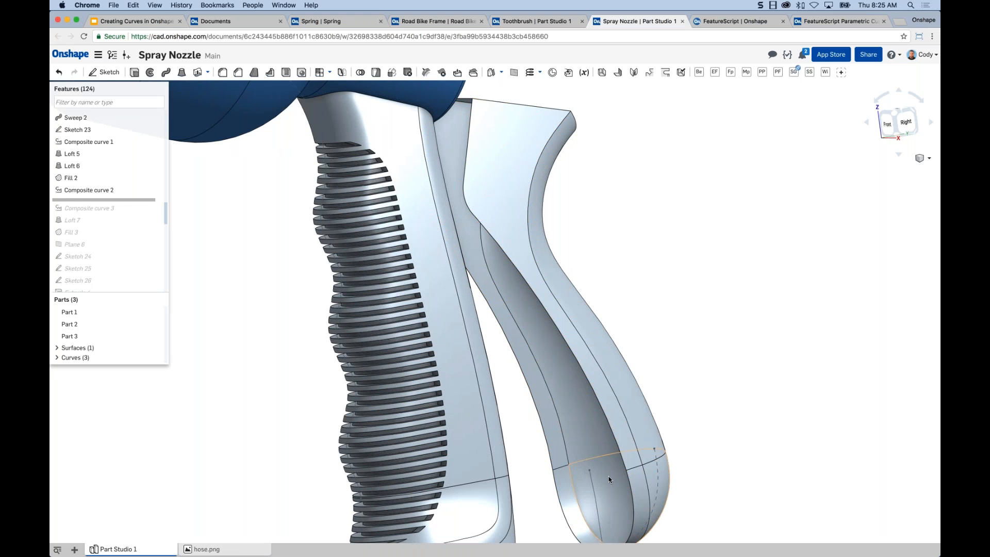
left_click(497, 240)
left_click(465, 177)
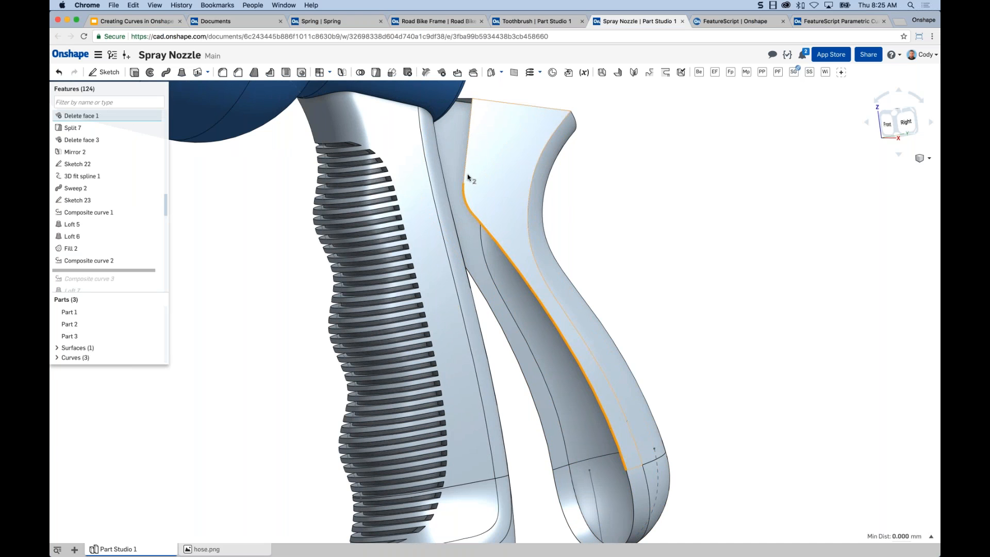
left_click(465, 176)
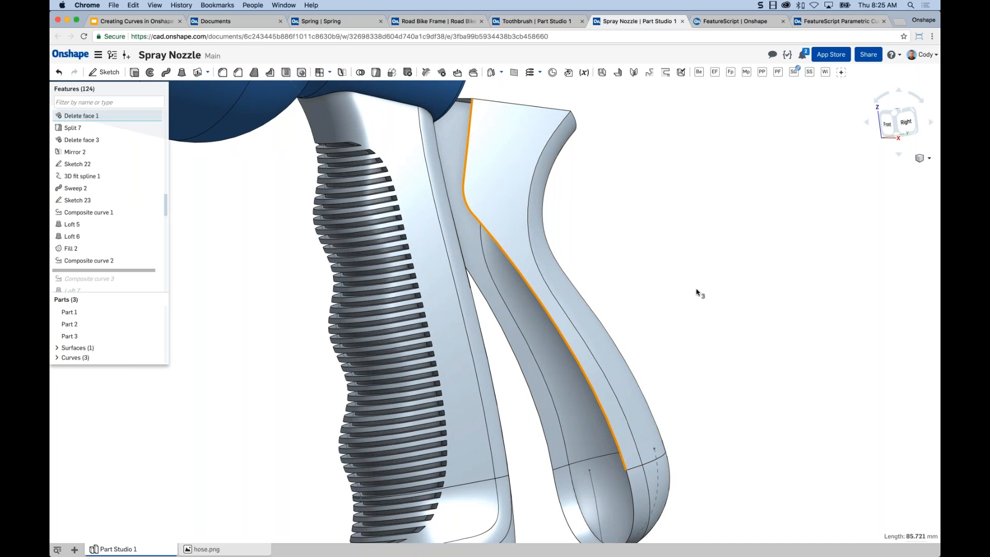
left_click(646, 291)
- Highlight the single long edge along the trigger's far inner side, then clear the selection
middle_click_drag(646, 291, 666, 279)
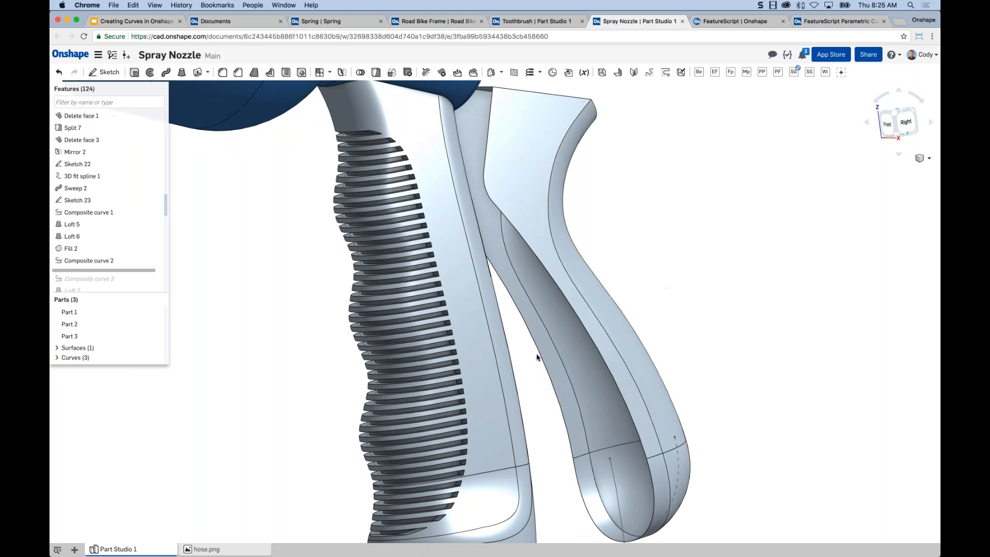
left_click(538, 355)
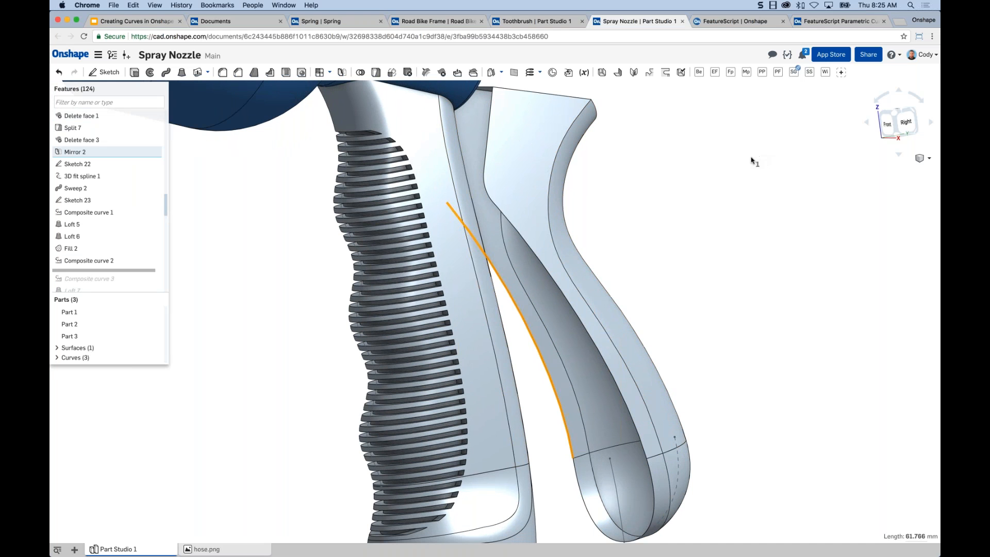
left_click(724, 293)
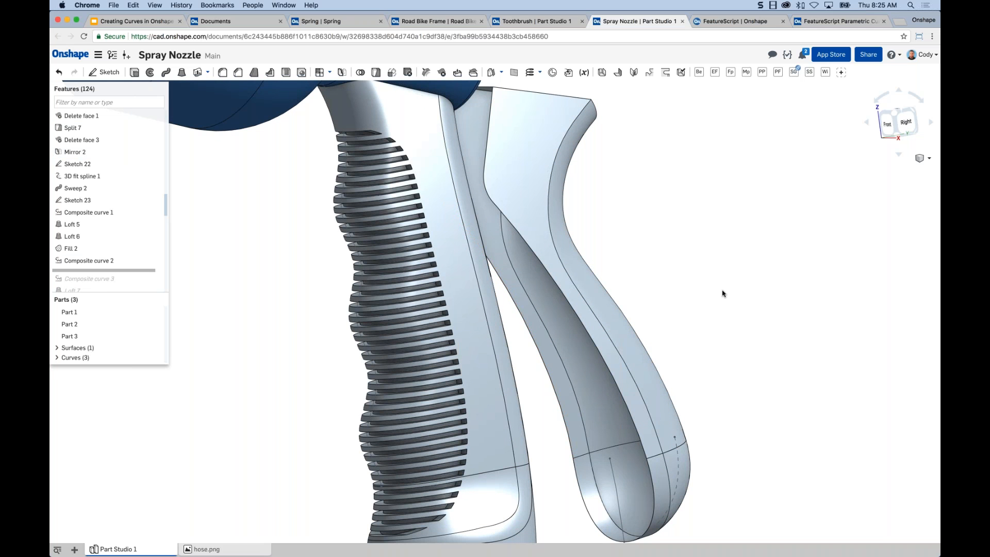
- Try an added surface loft between the trigger's two long inner edges, including the short connected edge segment as a profile, and cancel it
left_click(181, 72)
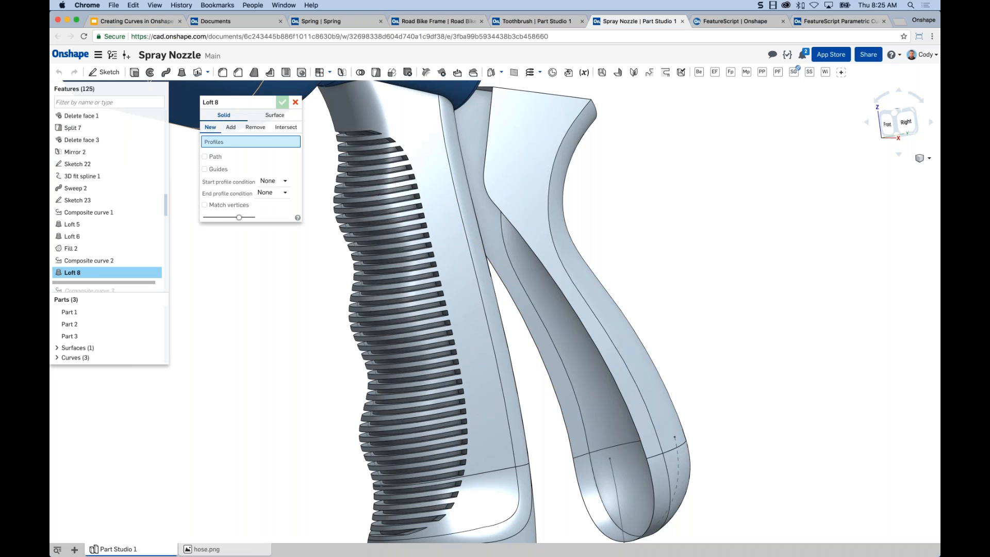
left_click(274, 115)
left_click(277, 127)
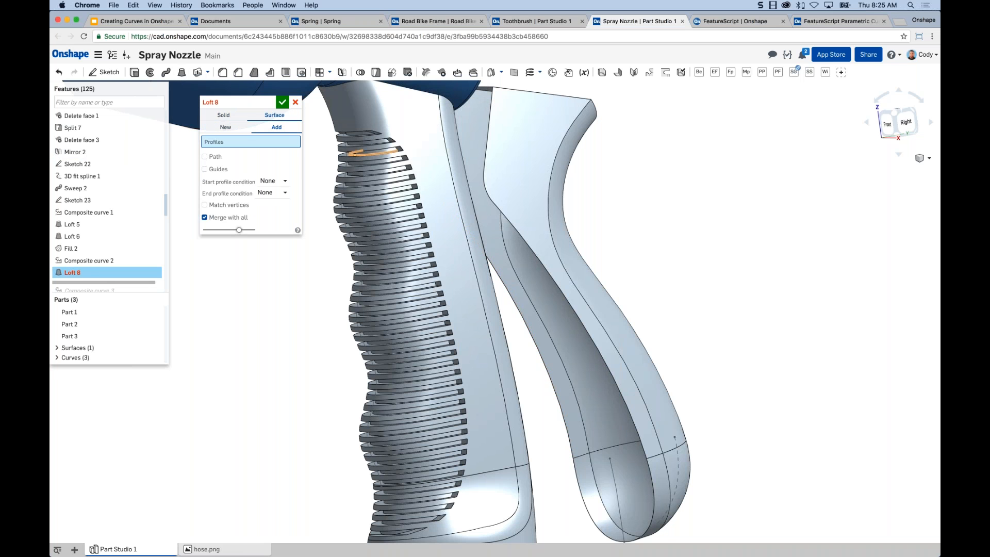
left_click(546, 273)
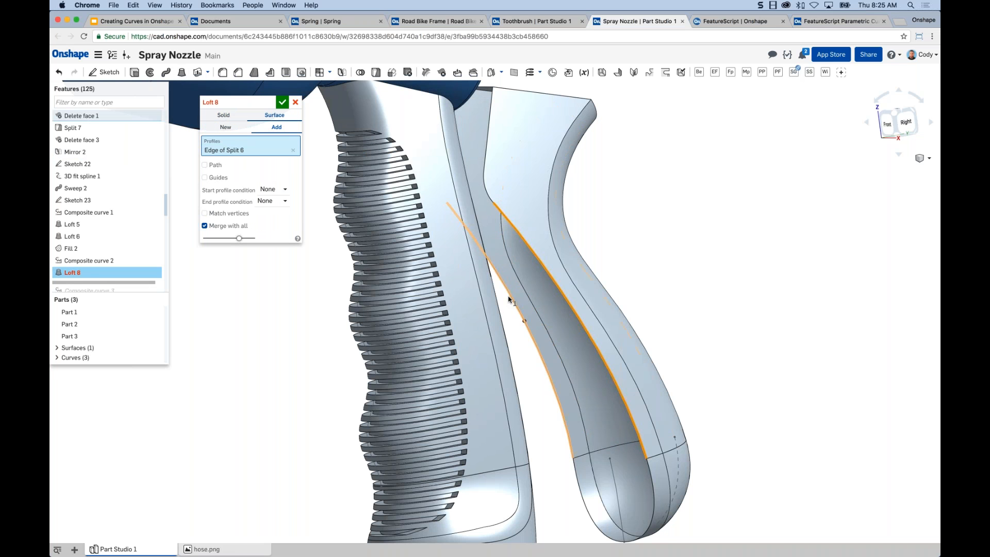
left_click(508, 298)
right_click_drag(681, 238, 682, 239)
scroll(475, 155, "up", 5)
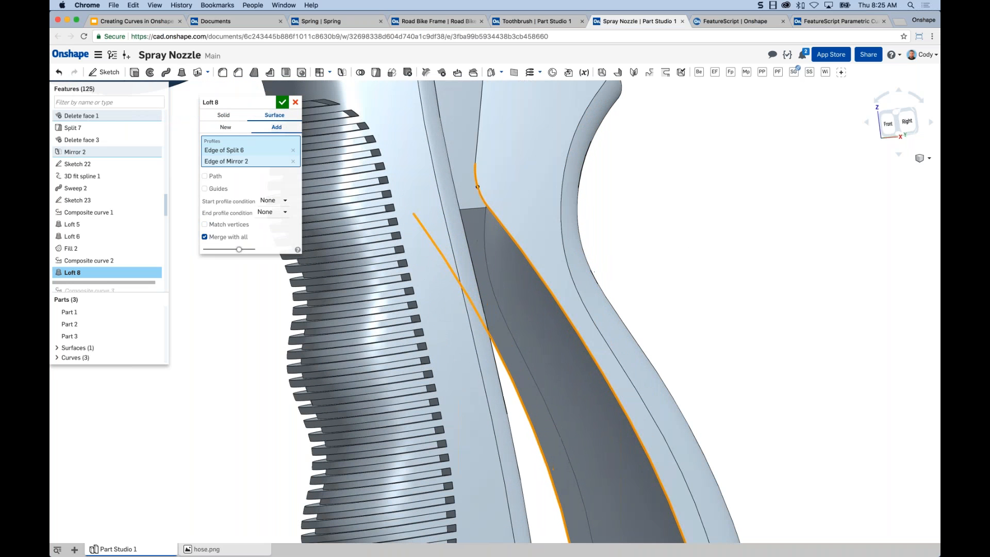
left_click(473, 153)
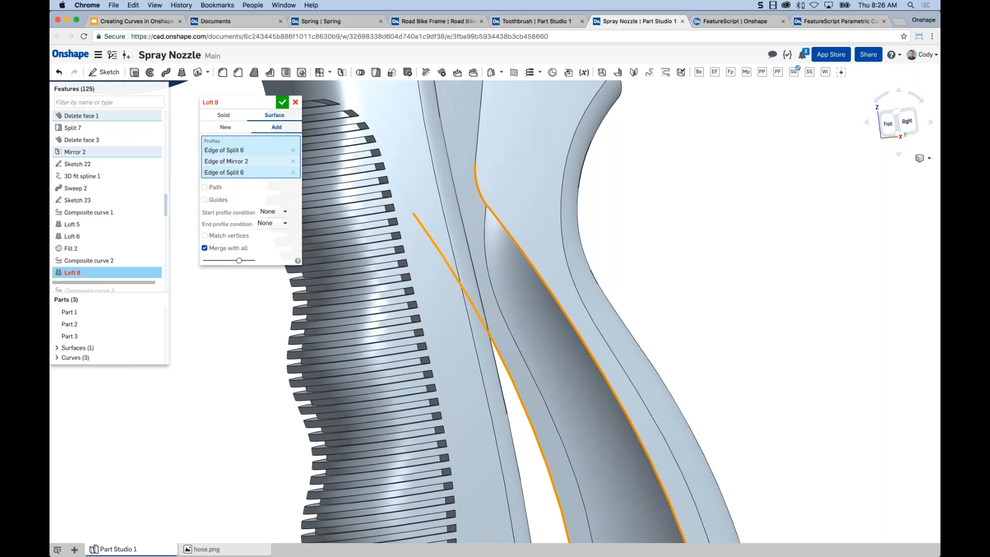
key("Escape")
- Create a composite curve from the three connected edges along the near inner side of the trigger
scroll(787, 268, "down", 3)
middle_click_drag(816, 283, 743, 269)
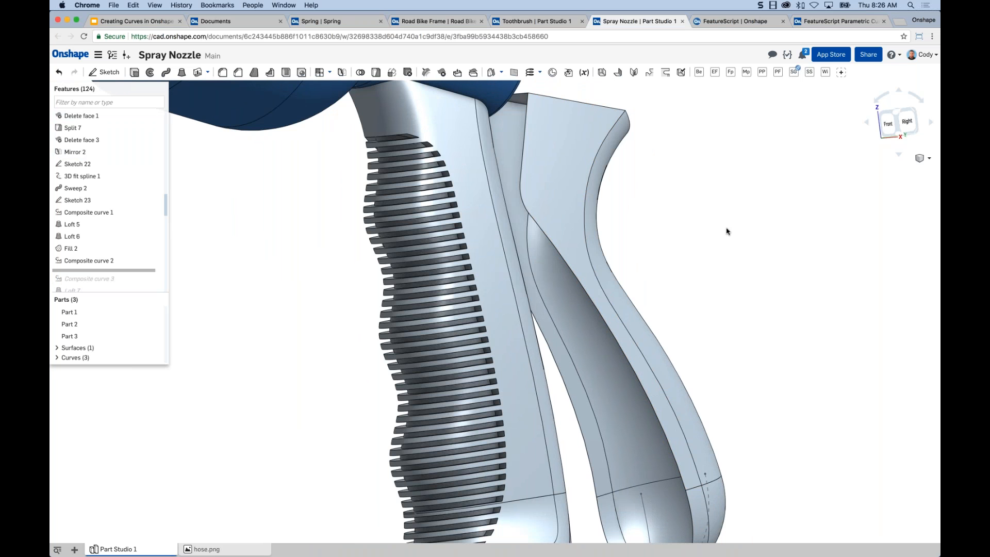
scroll(728, 231, "down", 2)
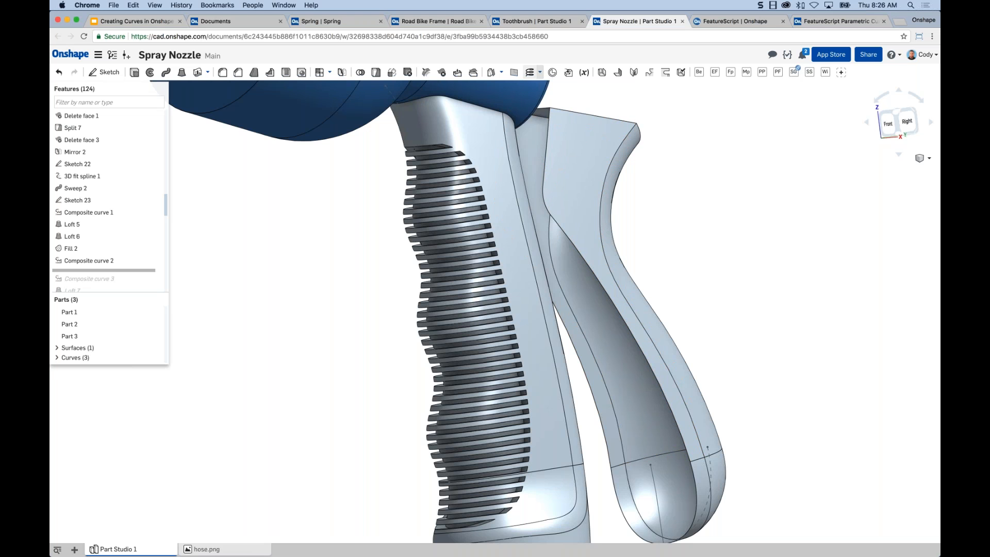
left_click(540, 72)
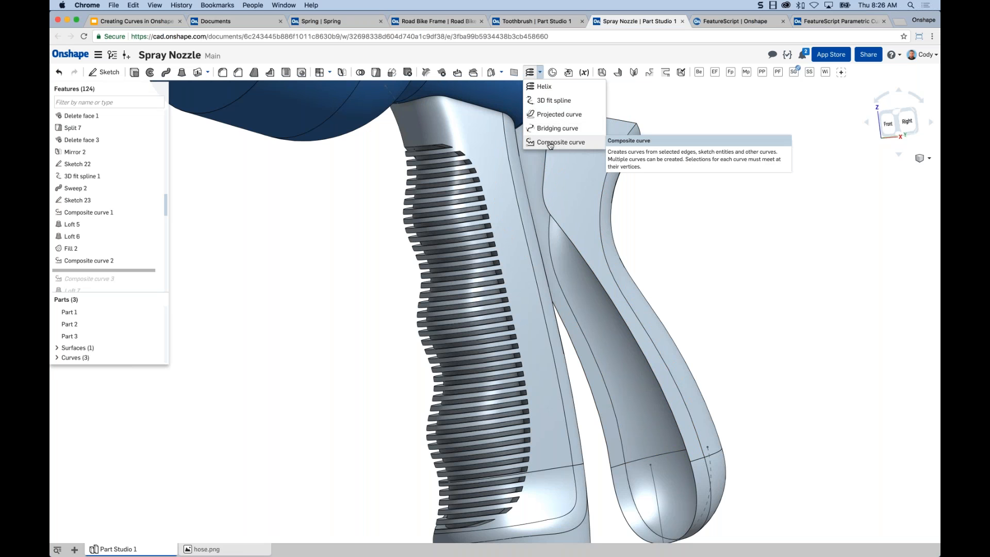
left_click(551, 143)
left_click(550, 212)
left_click(543, 179)
left_click(544, 178)
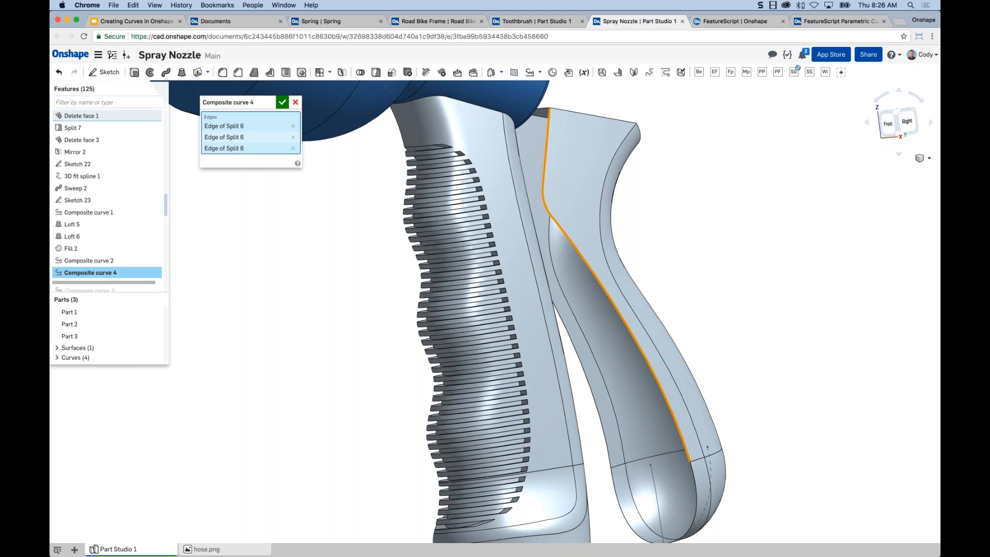
left_click(282, 102)
- Expand the list of curves and highlight Curve 4 on the trigger, clearing the selection when done
left_click(72, 358)
left_click(154, 356)
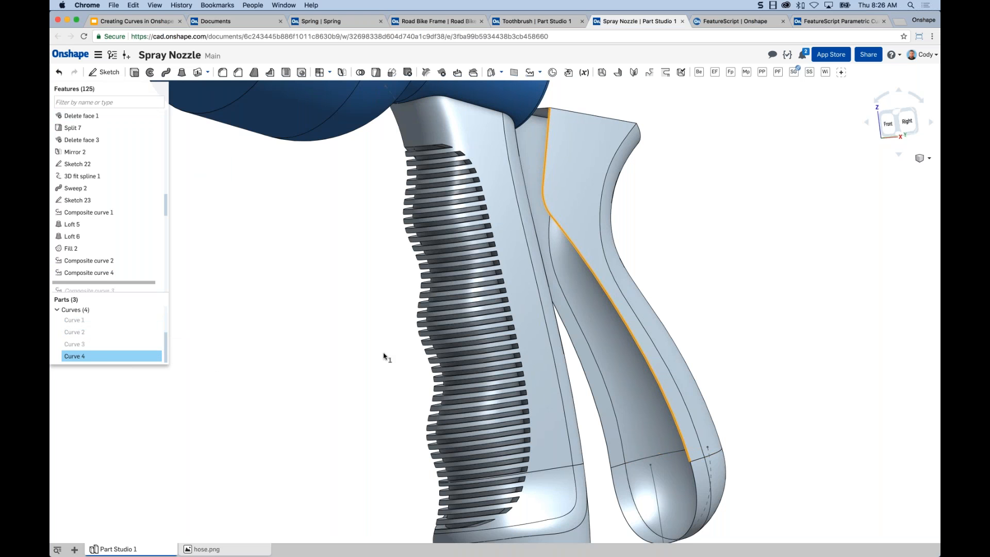
key("shift+4")
right_click_drag(283, 336, 325, 335)
middle_click_drag(347, 266, 380, 289)
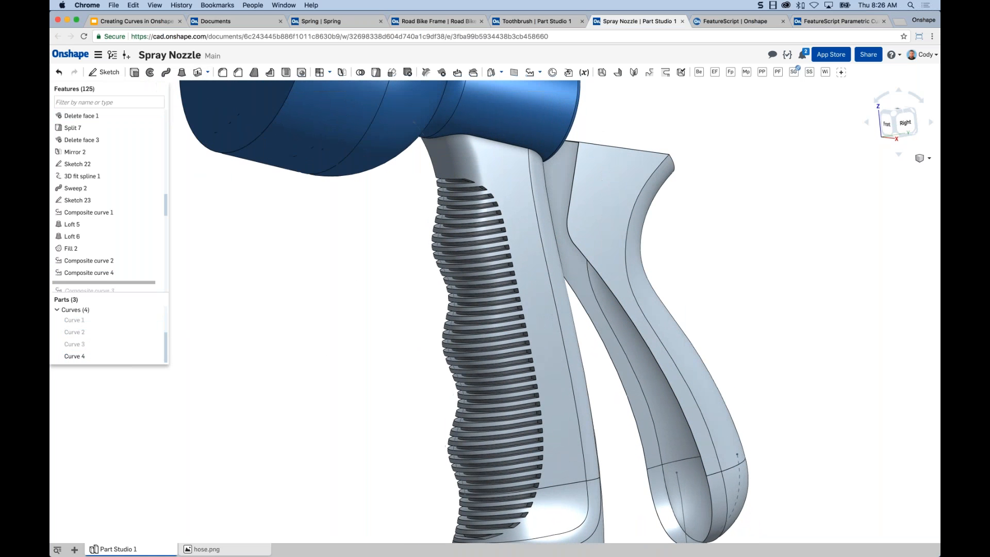
- Preview a new surface loft using Curve 3 and Curve 4 as profiles across the trigger, and cancel it after inspection
left_click(180, 75)
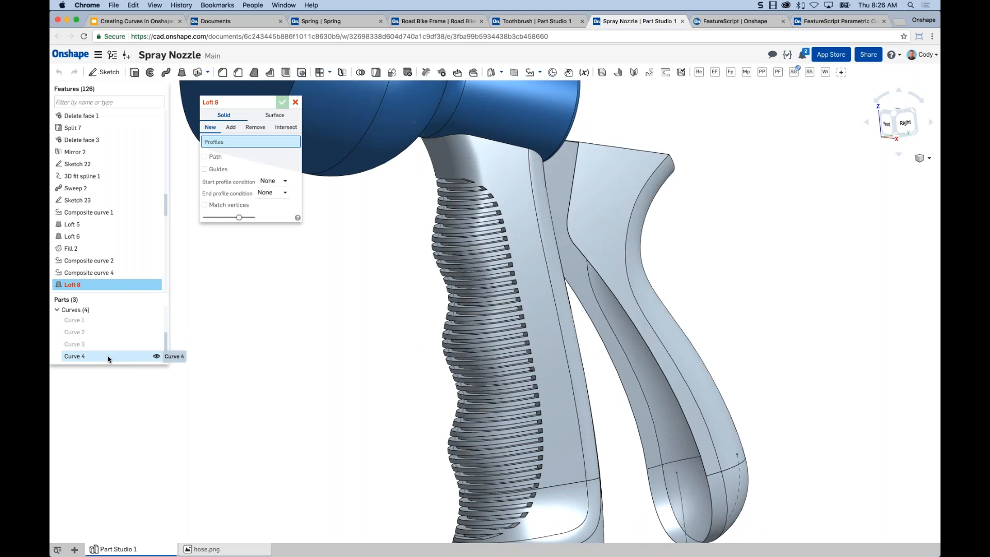
left_click(275, 116)
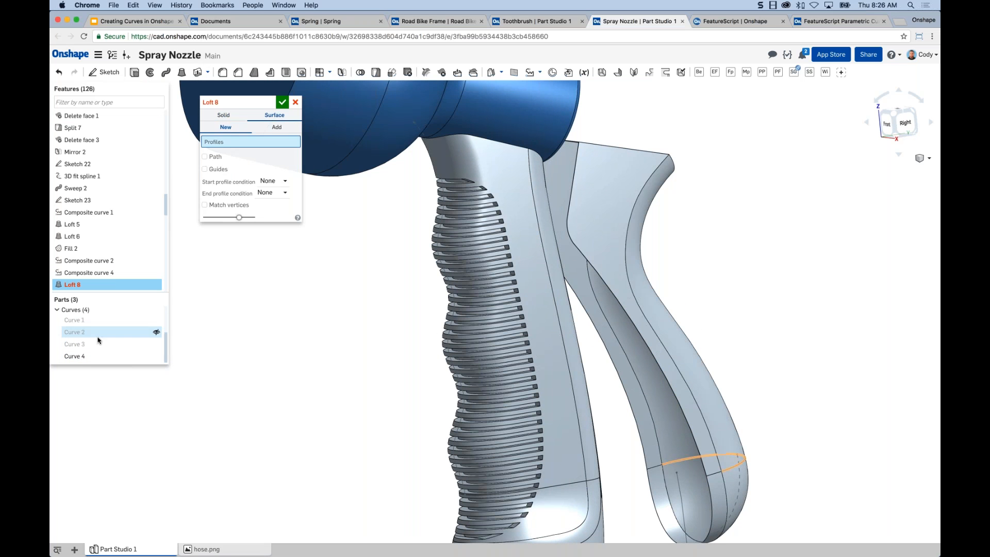
left_click(91, 345)
left_click(85, 357)
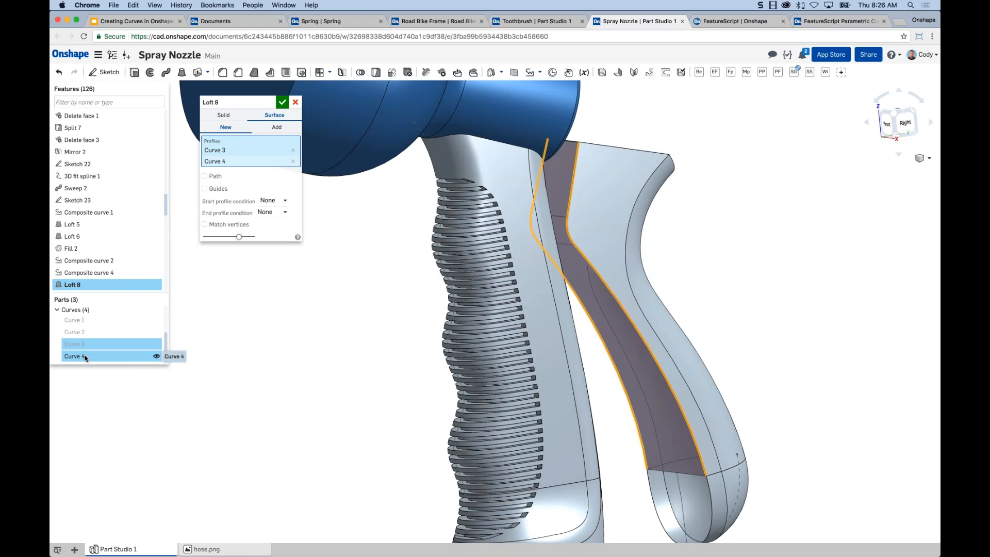
right_click_drag(355, 308, 316, 303)
scroll(598, 226, "up", 3)
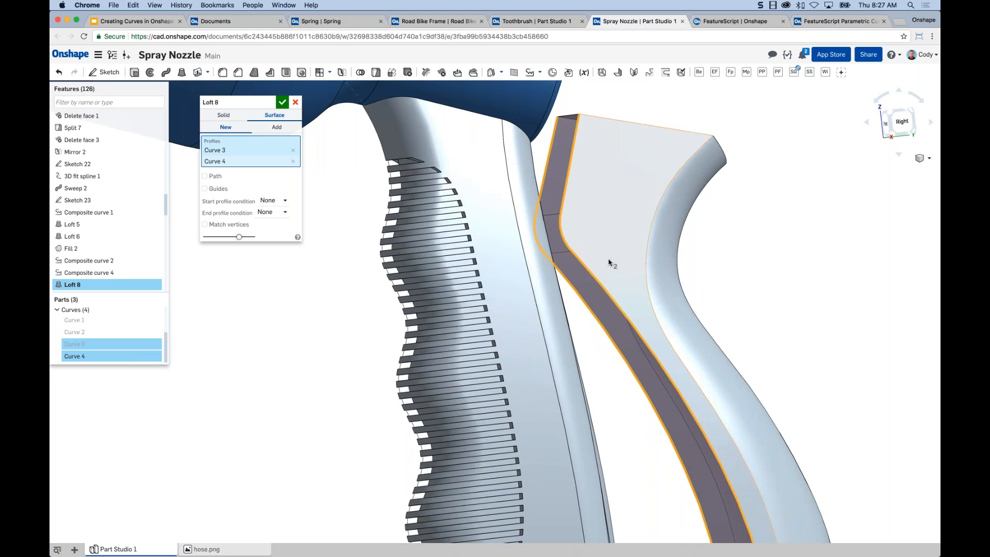
scroll(609, 264, "down", 4)
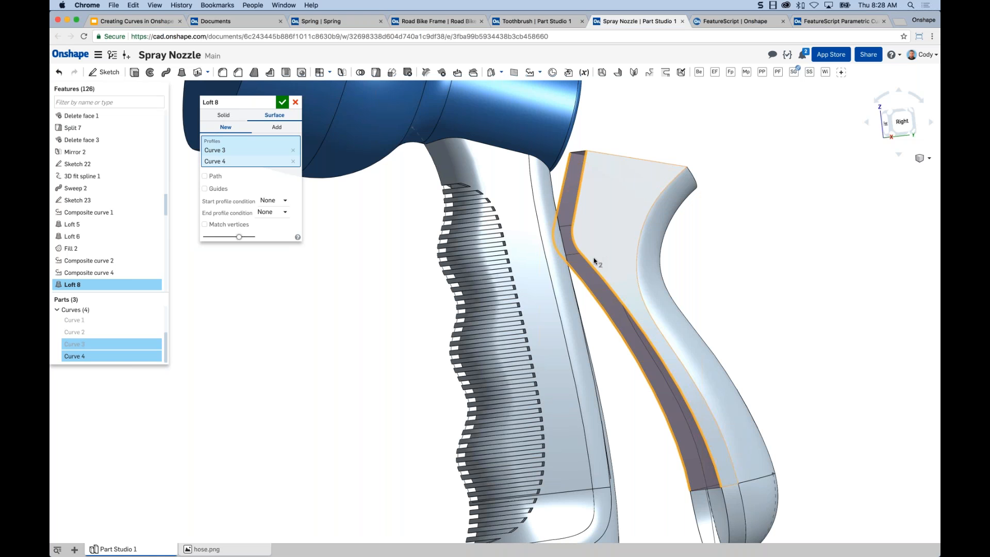
left_click(295, 102)
- Switch to the Creating Curves in Onshape presentation in Google Slides and start presenting from the Composite Curve slide
scroll(391, 310, "down", 2)
scroll(391, 310, "down", 3)
mouse_move(390, 310)
right_mouse_down()
mouse_move(401, 326)
mouse_move(380, 320)
right_mouse_up()
middle_click_drag(380, 320, 442, 310)
key("super+1")
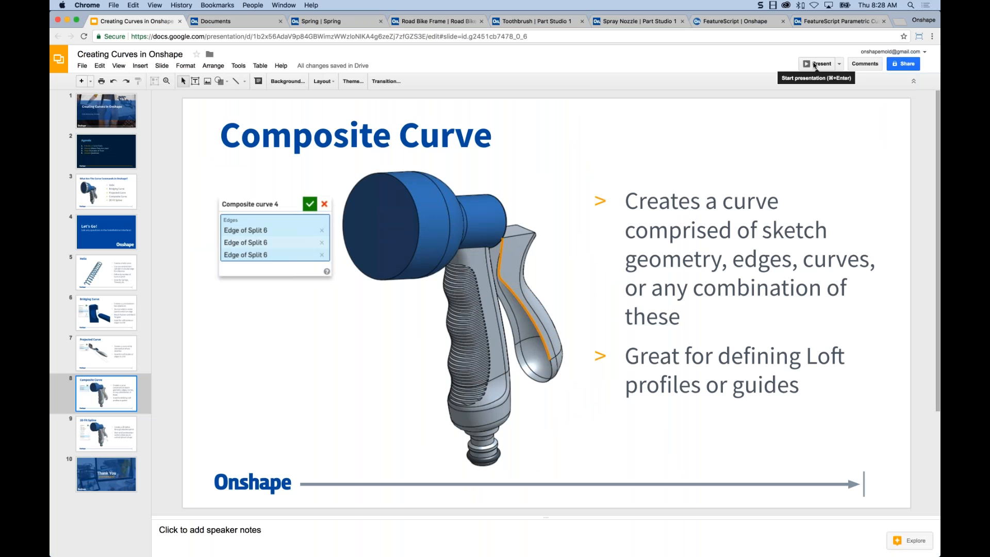
left_click(818, 64)
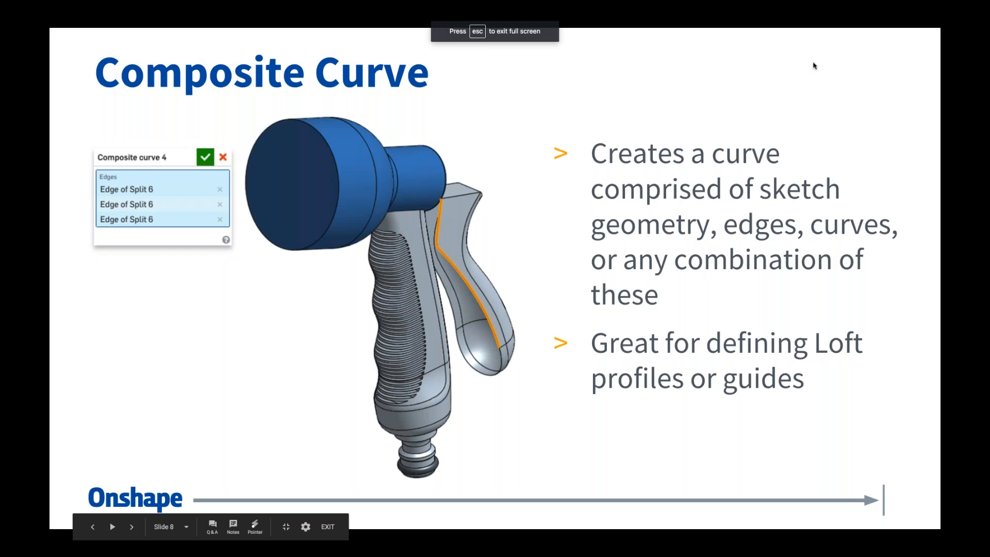